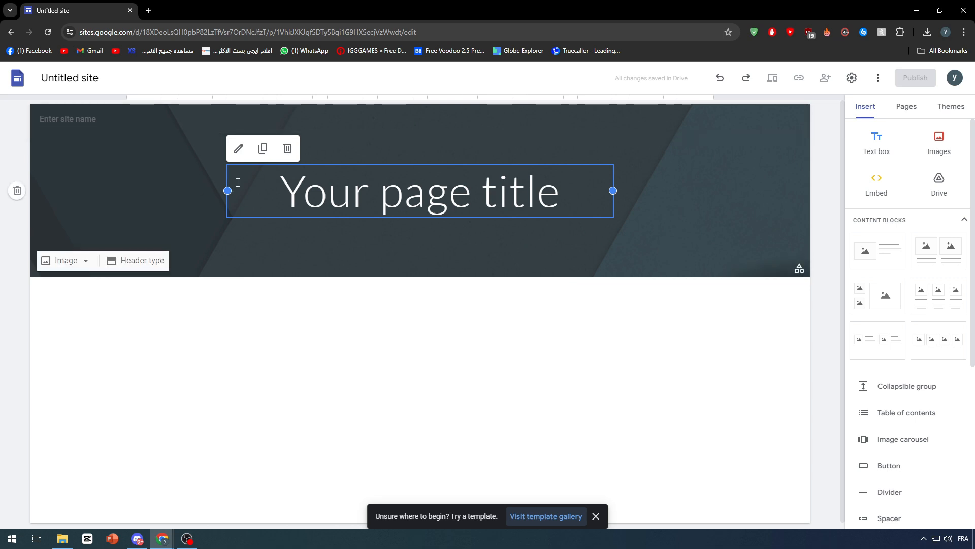
Examine the elements that can be inserted into the untitled site, from content blocks down to charts.
left_click(150, 152)
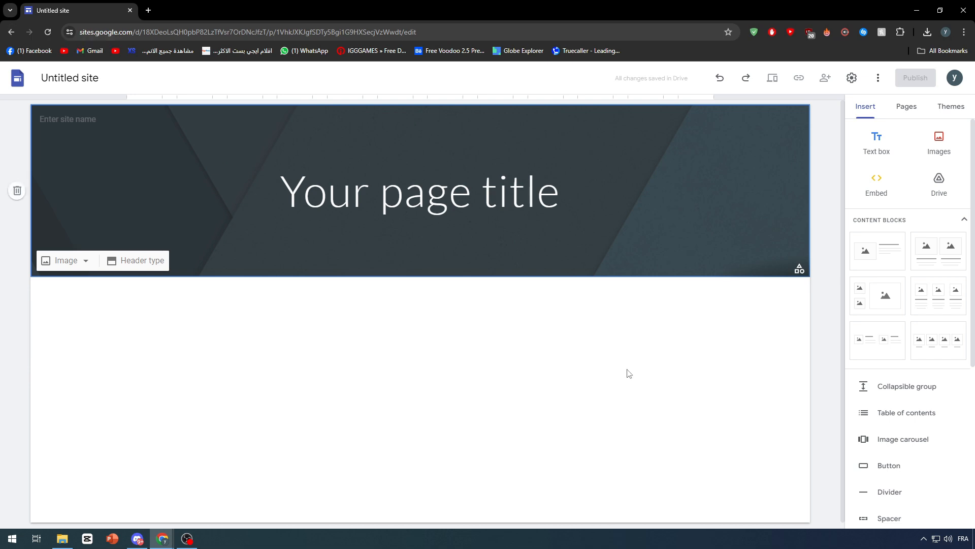
scroll(902, 437, "down", 3)
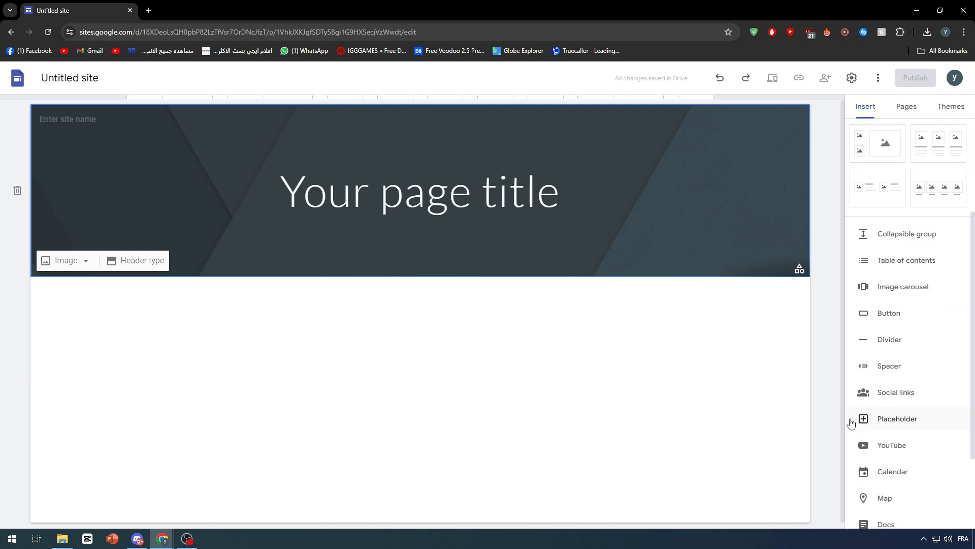
scroll(527, 316, "down", 1)
scroll(855, 344, "down", 2)
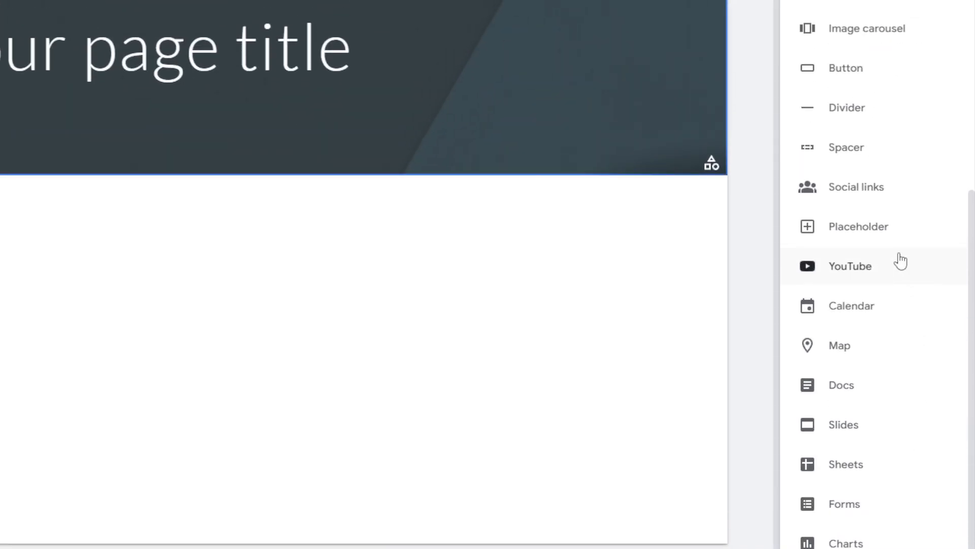
scroll(900, 262, "up", 8)
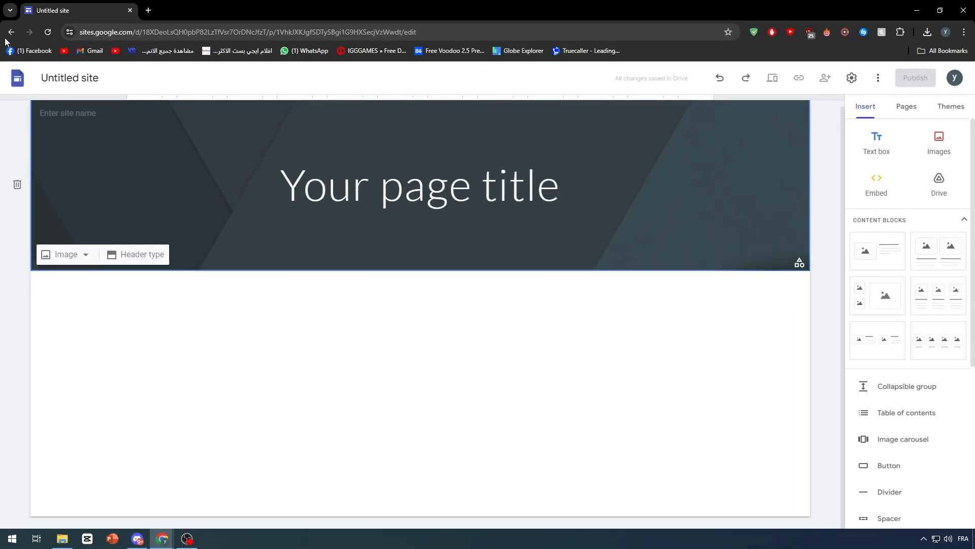
Return to the sites home page, browse the template gallery and create a site from the Restaurant template.
left_click(17, 79)
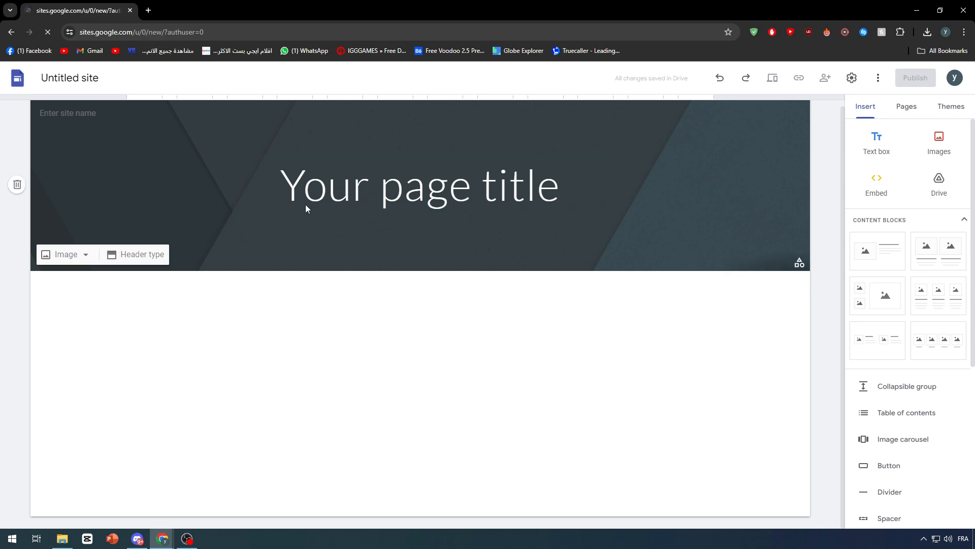
left_click(686, 111)
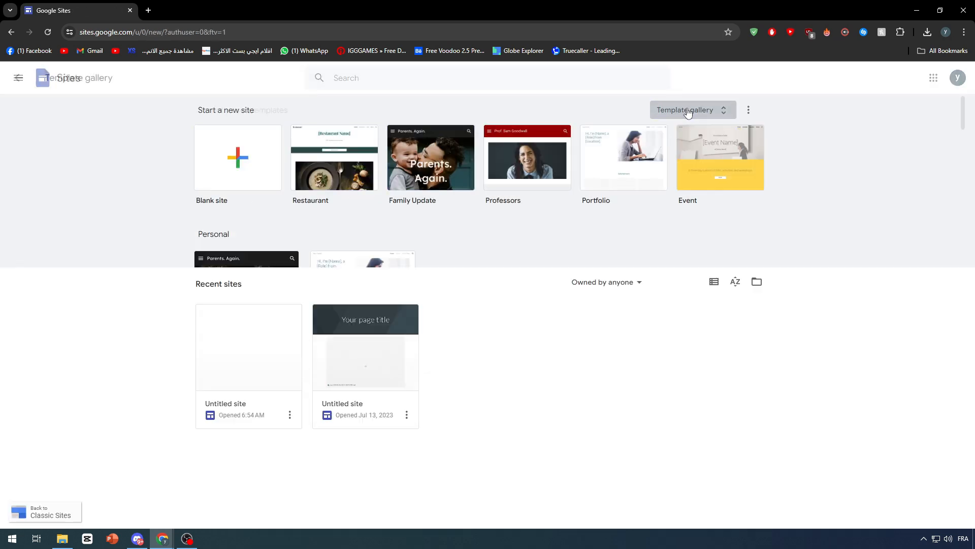
scroll(589, 239, "down", 5)
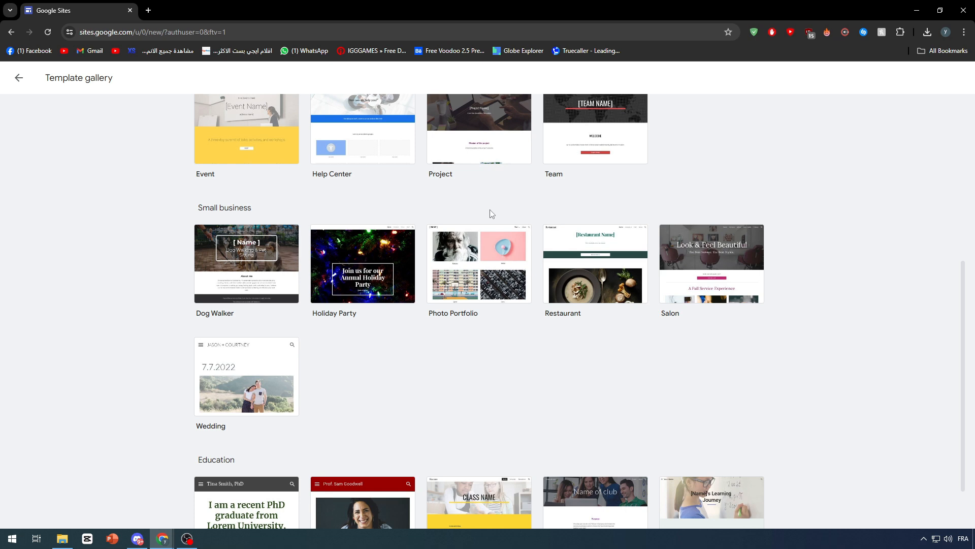
scroll(492, 213, "down", 2)
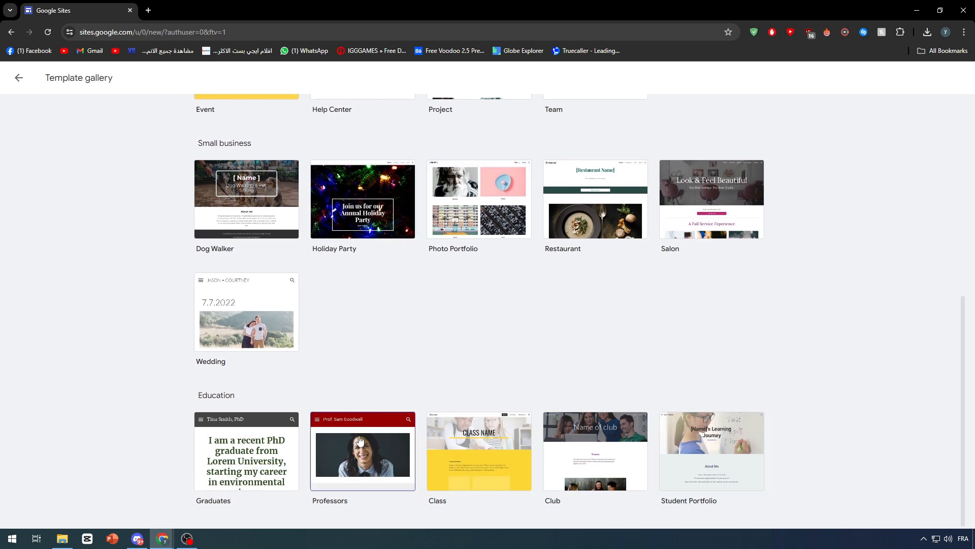
scroll(583, 366, "up", 2)
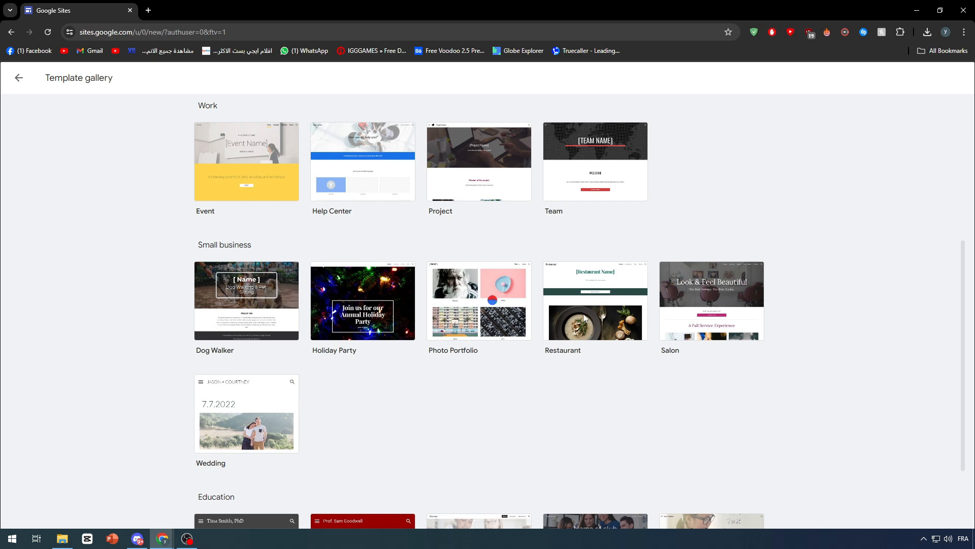
left_click(573, 322)
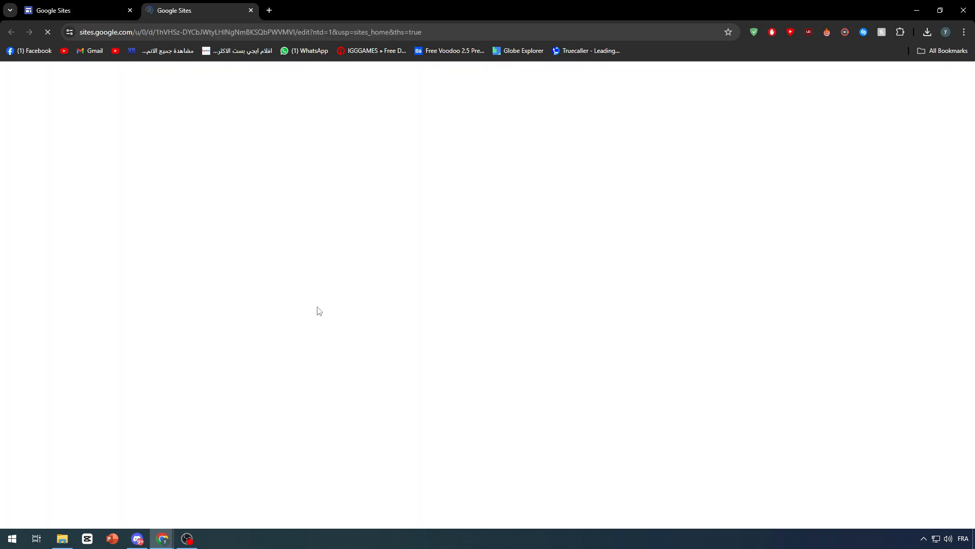
Look through the Restaurant template's home page from its title to the press coverage section.
scroll(176, 233, "down", 4)
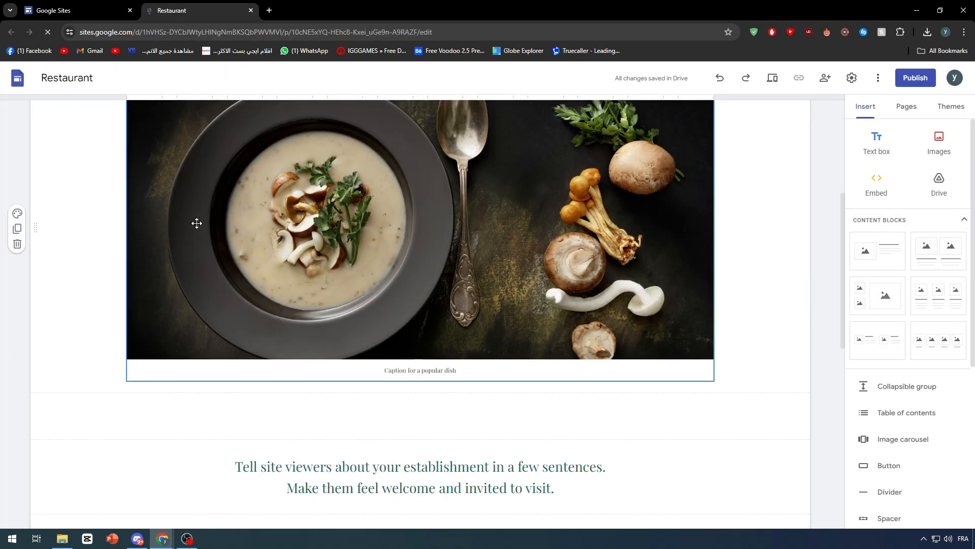
scroll(198, 223, "down", 8)
scroll(392, 323, "up", 1)
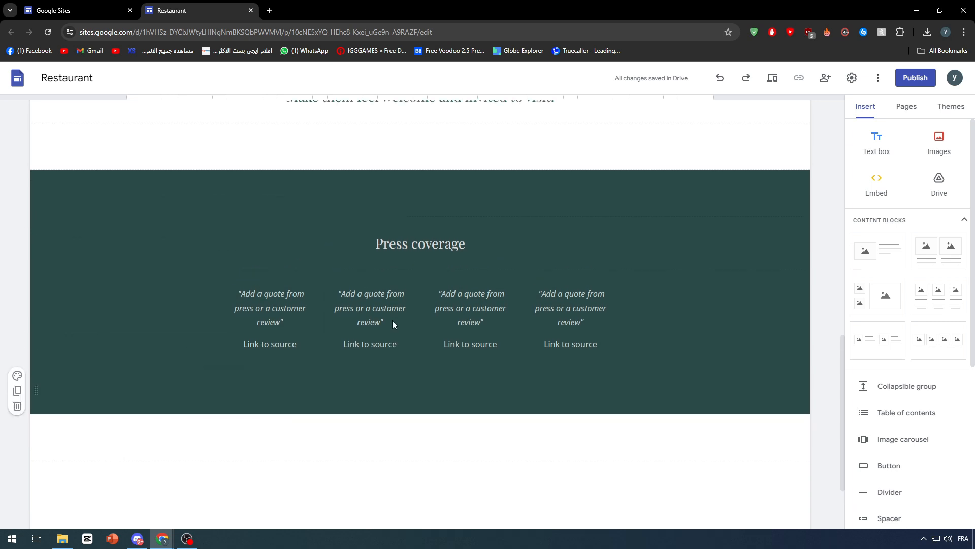
scroll(392, 324, "up", 11)
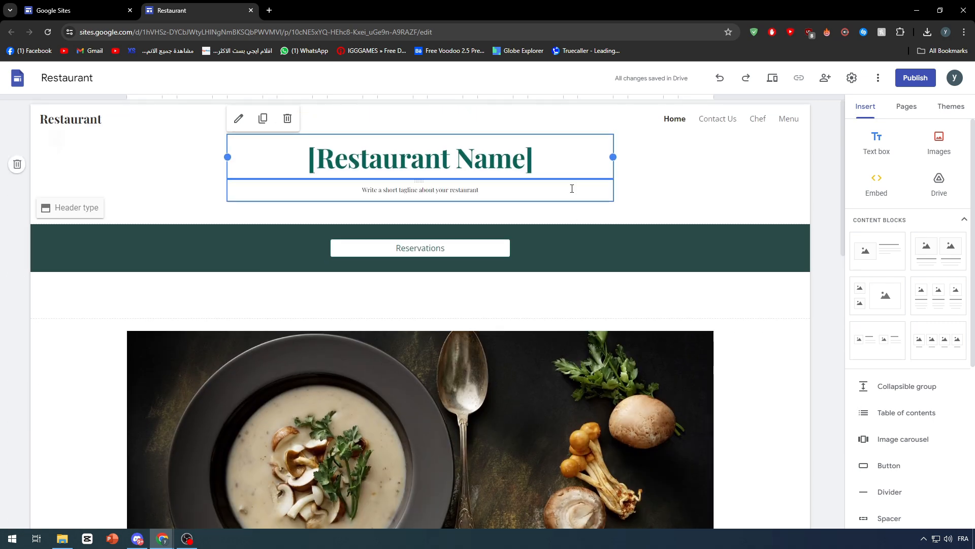
Run a Google image search for "side bars" in a new browser tab and preview WPBeginner's sidebar layout diagram.
left_click(269, 12)
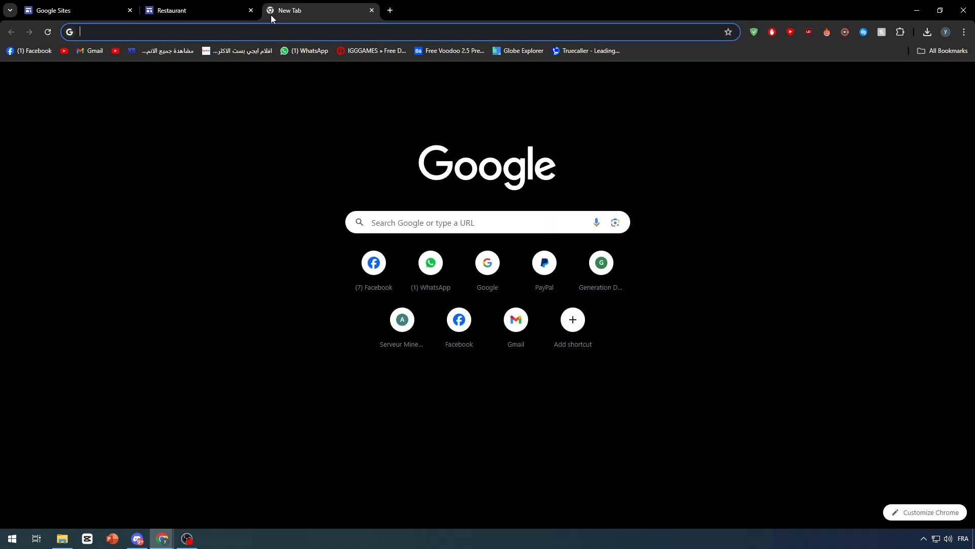
type("SIDE B")
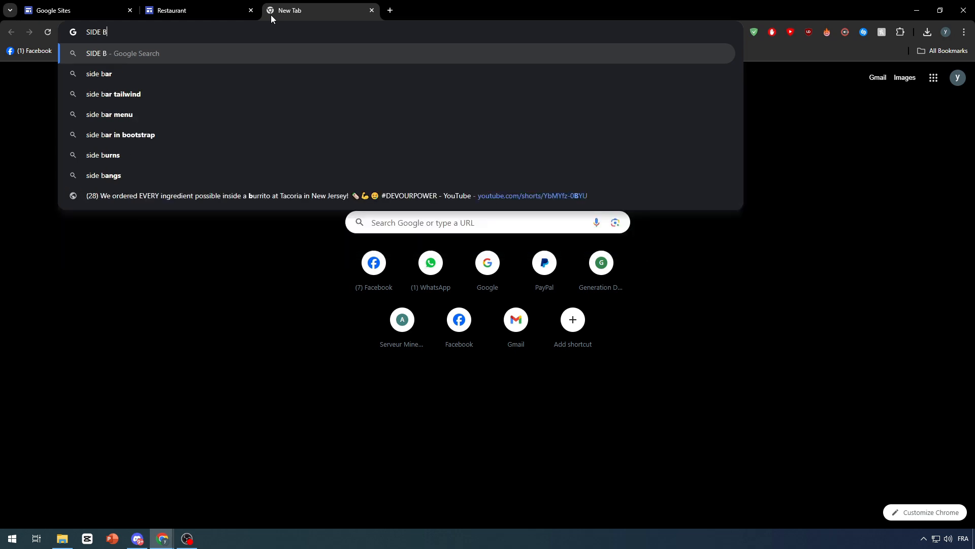
type("ARS")
key("Return")
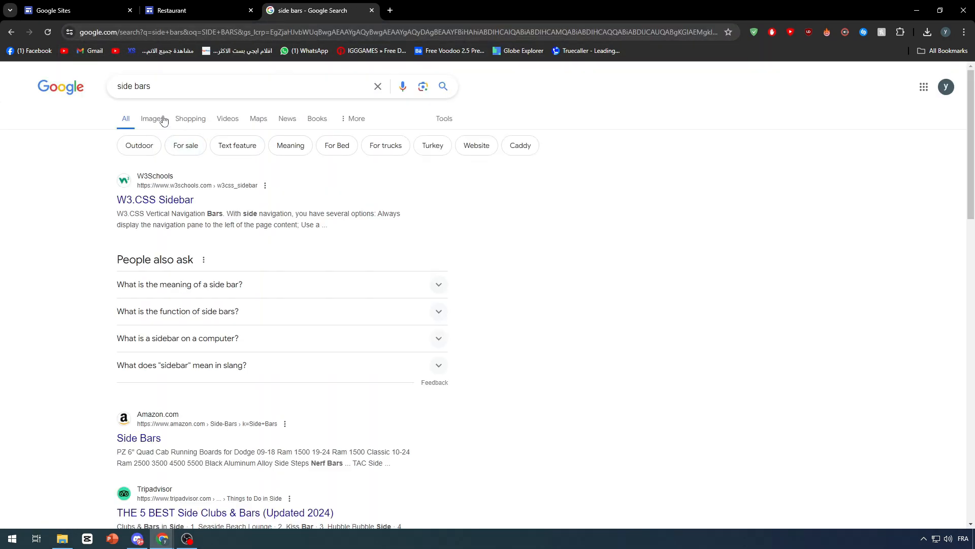
left_click(163, 120)
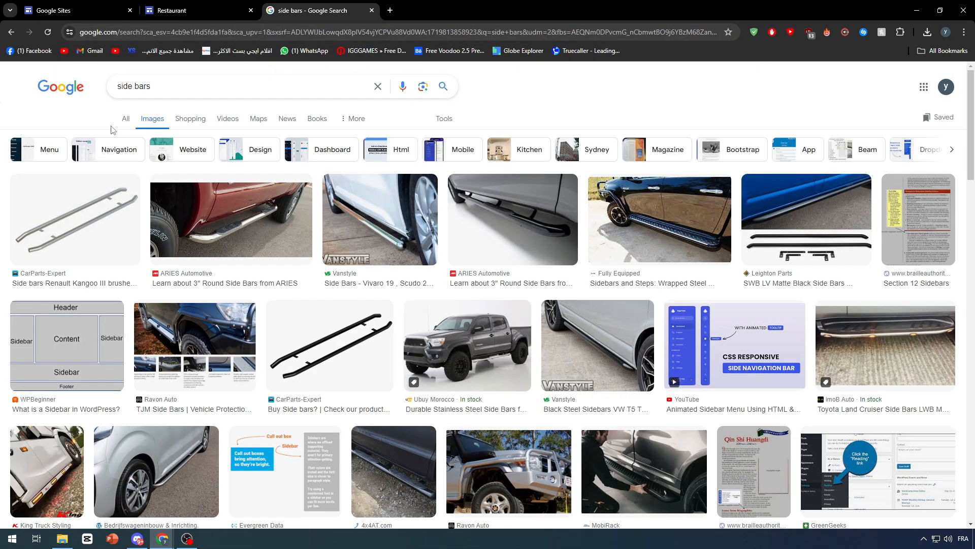
left_click(66, 345)
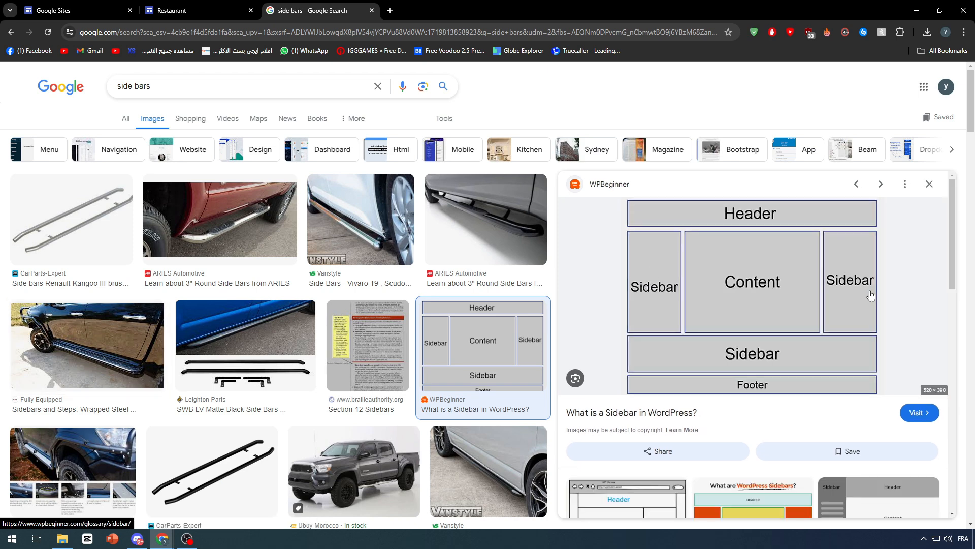
Go back to the Restaurant site and review how its page sections are laid out.
left_click(204, 9)
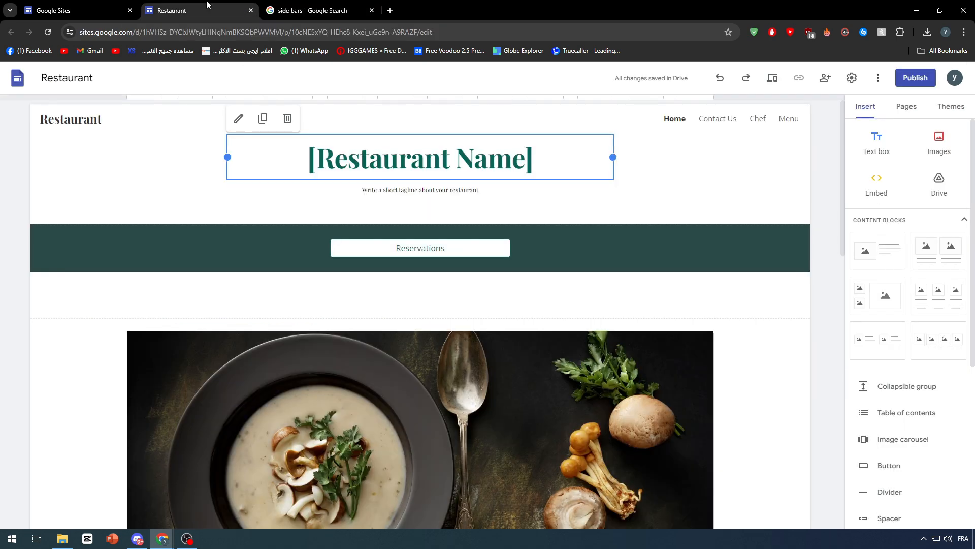
scroll(610, 310, "down", 5)
scroll(636, 312, "down", 6)
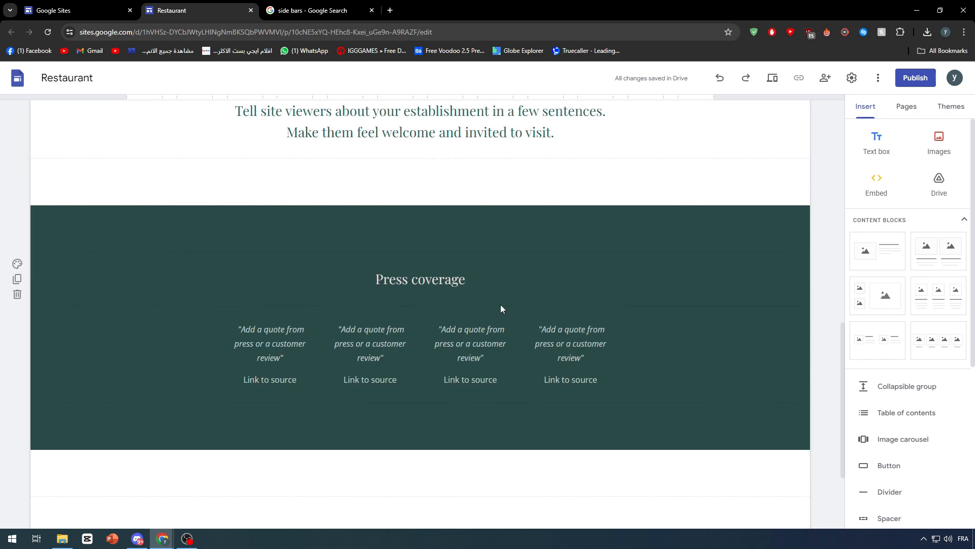
scroll(425, 299, "up", 1)
scroll(386, 290, "up", 5)
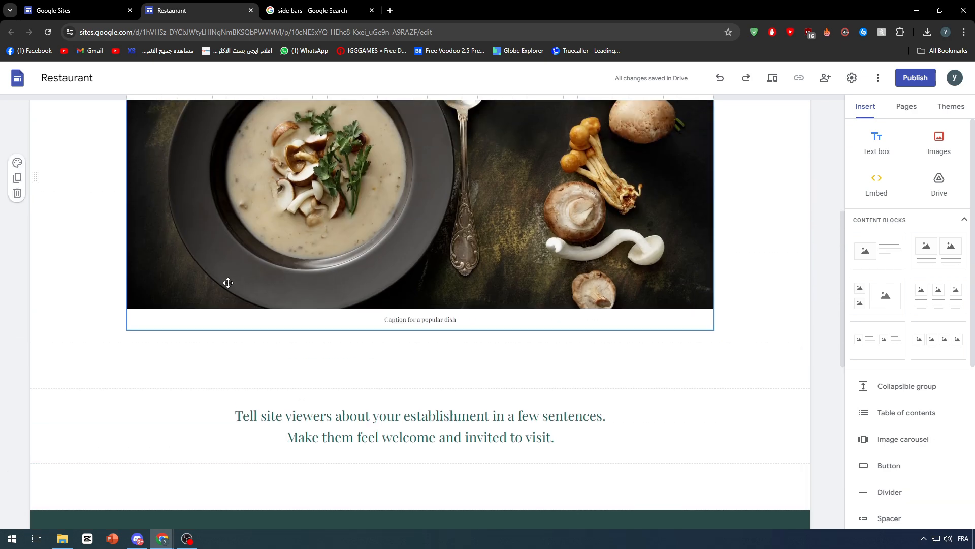
scroll(228, 282, "up", 7)
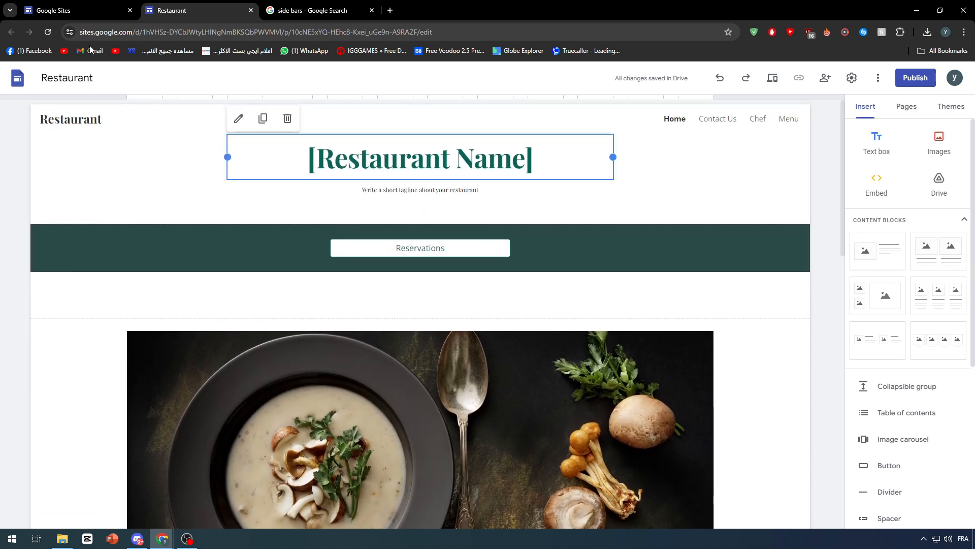
Go back to the template gallery, browse the available templates and create a new blank site.
left_click(78, 10)
scroll(171, 250, "up", 5)
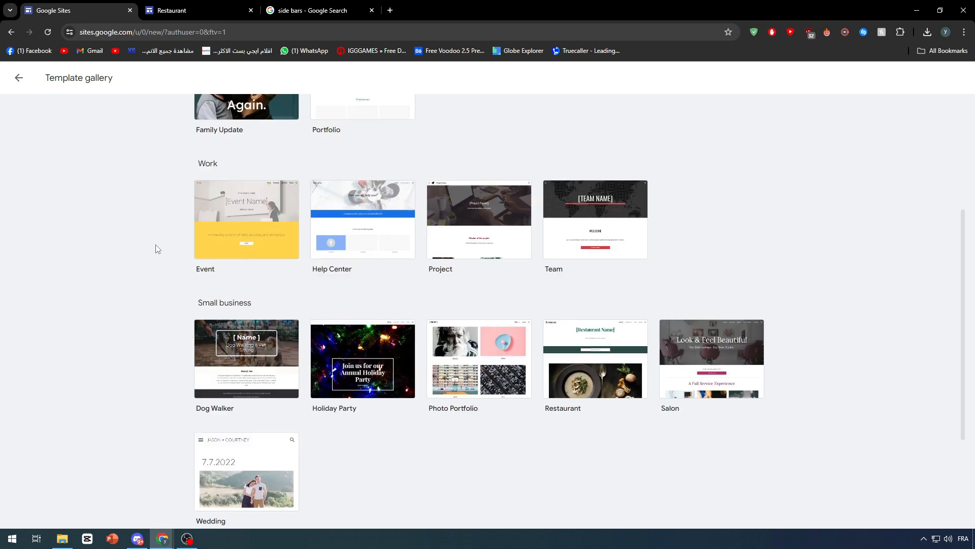
scroll(211, 248, "down", 7)
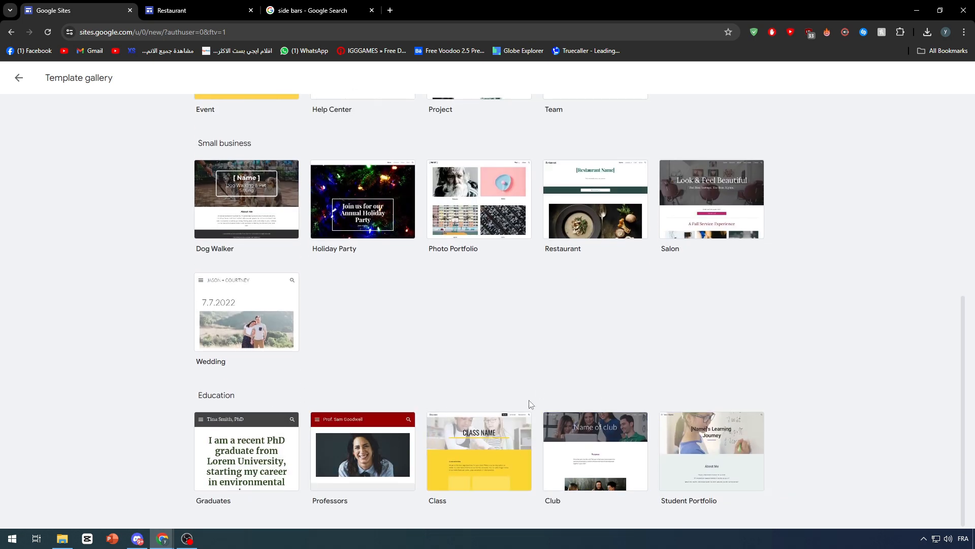
scroll(285, 254, "up", 7)
left_click(230, 167)
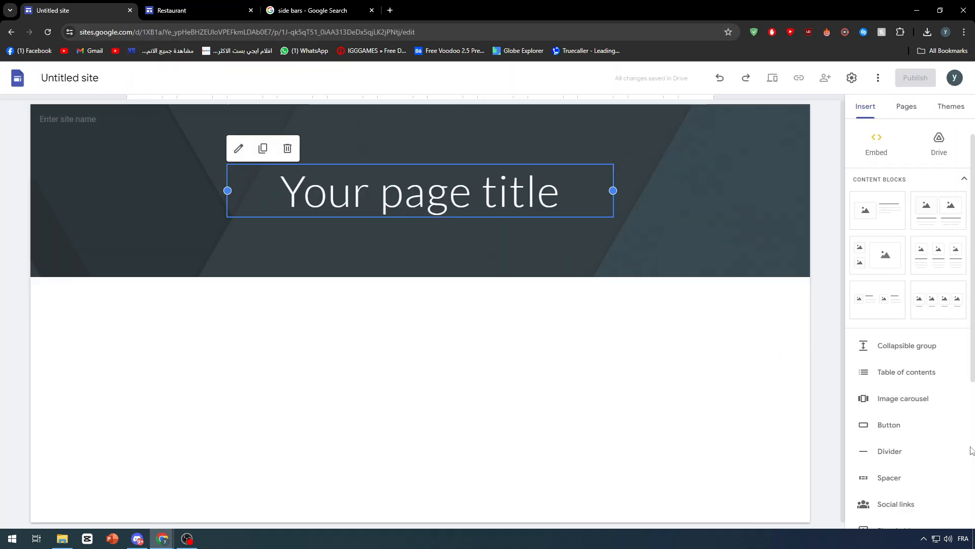
Insert the three-column content block with image placeholders and text below the page header.
scroll(940, 446, "down", 4)
scroll(938, 435, "up", 5)
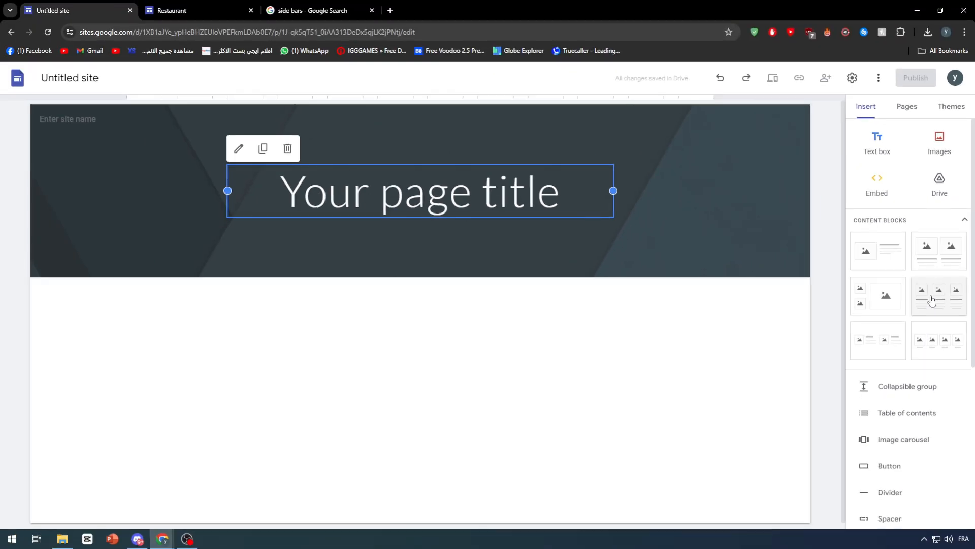
left_click(930, 299)
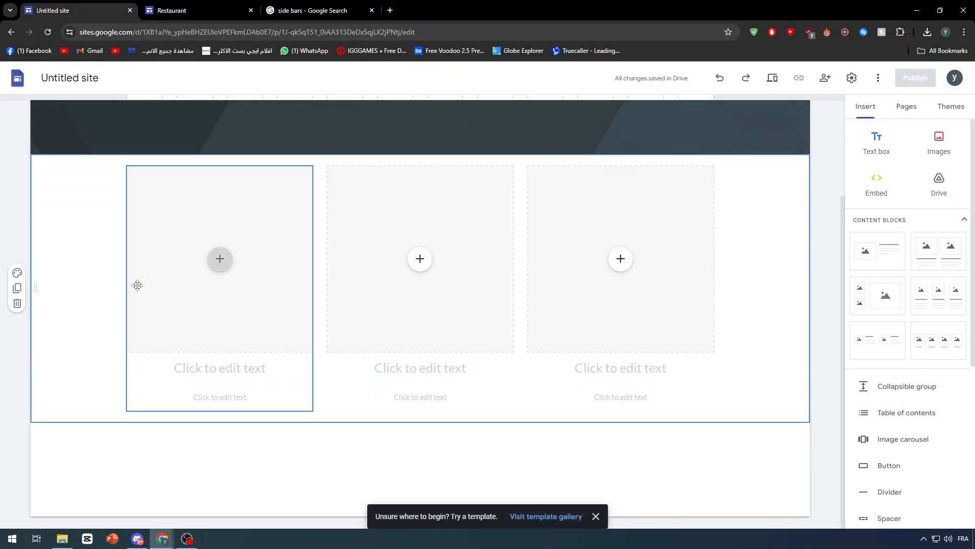
Try deleting the first column's image placeholder, undo the deletion and deselect the placeholder.
left_click(219, 259)
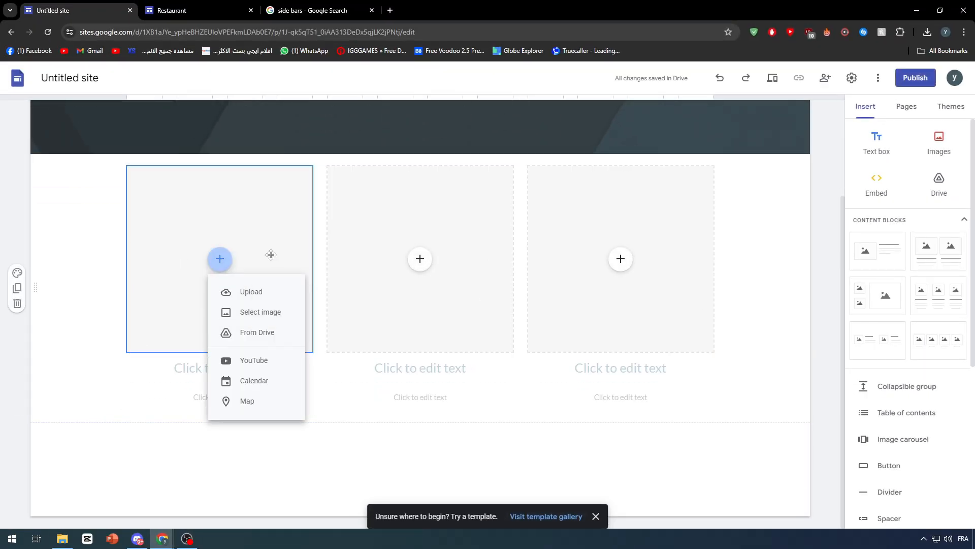
left_click(309, 238)
key("Delete")
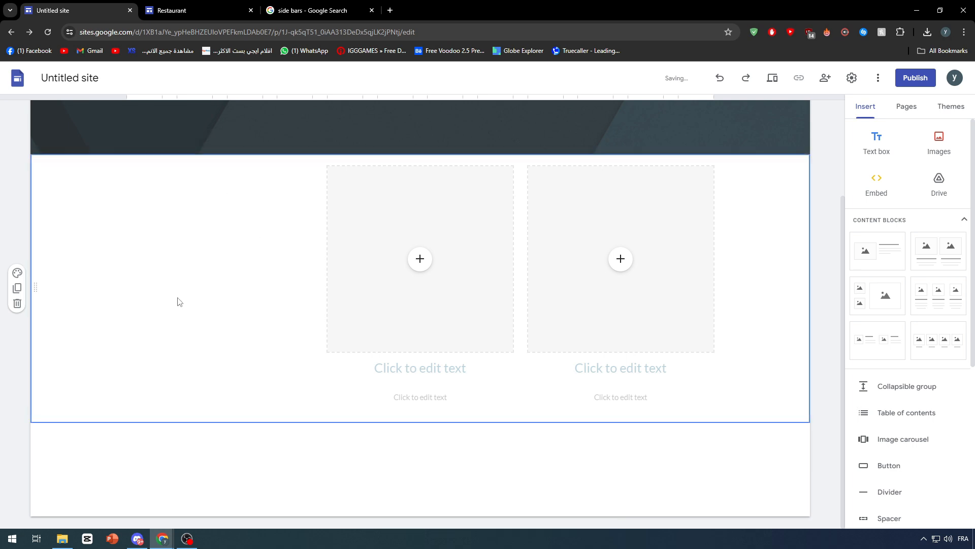
key("ctrl+z")
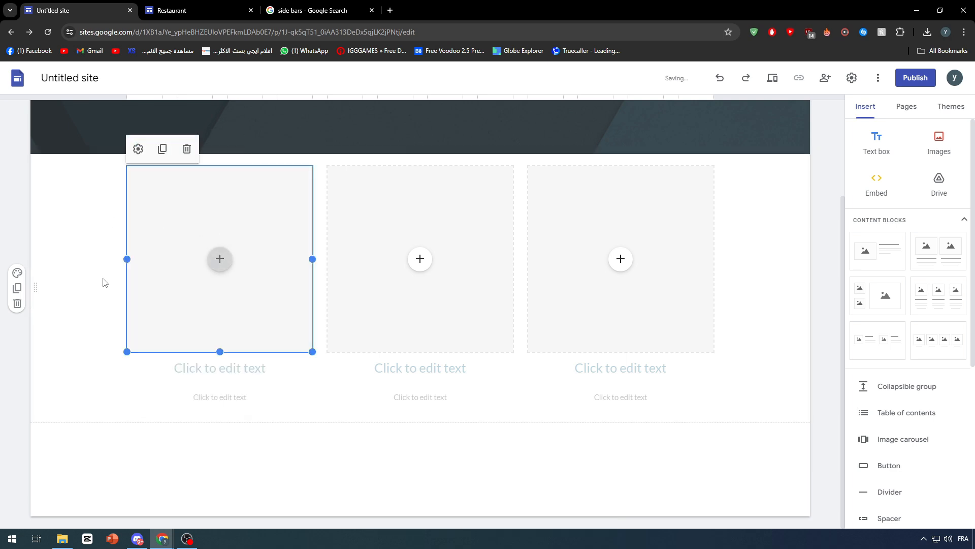
left_click(82, 341)
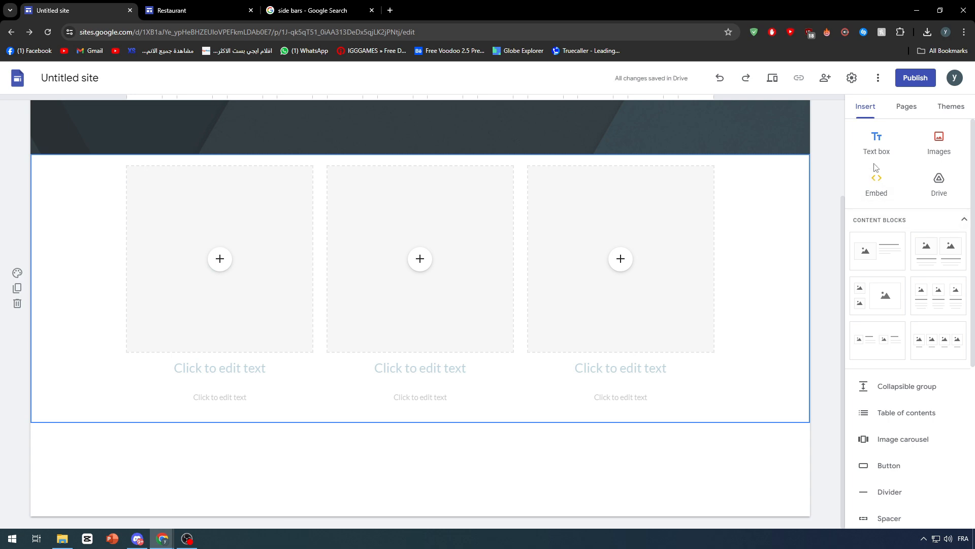
Insert a text box below the three-column block and shrink its width to a small box at the left margin.
left_click_drag(877, 144, 170, 169)
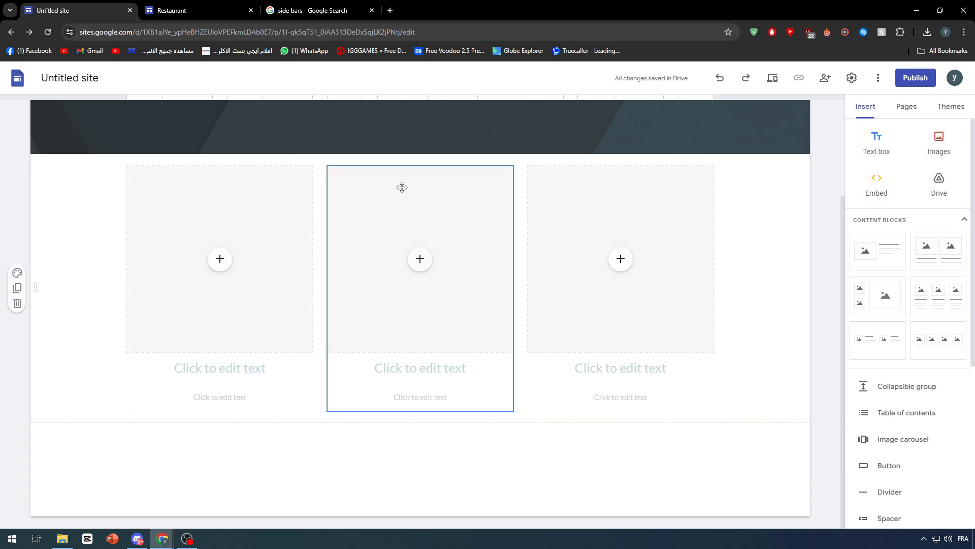
left_click(873, 142)
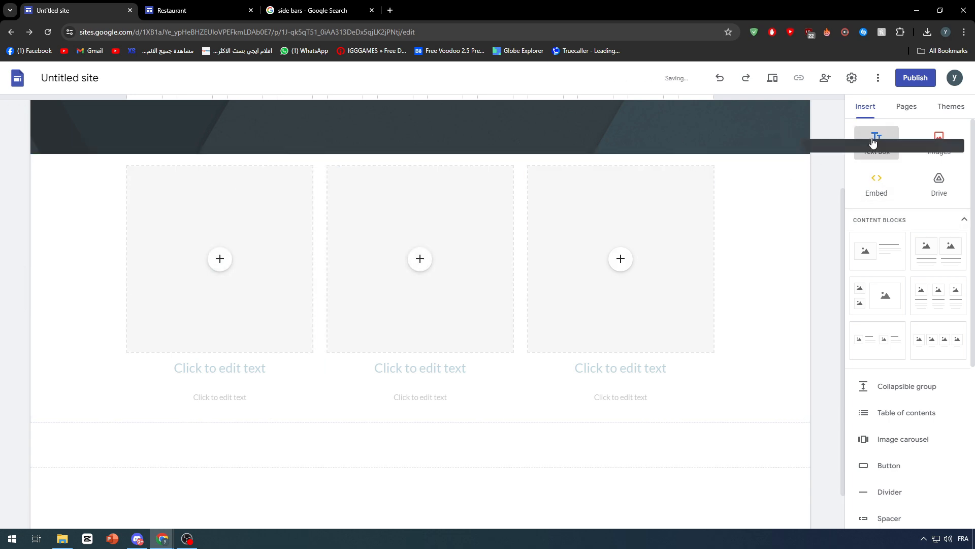
left_click(273, 414)
left_click(226, 393)
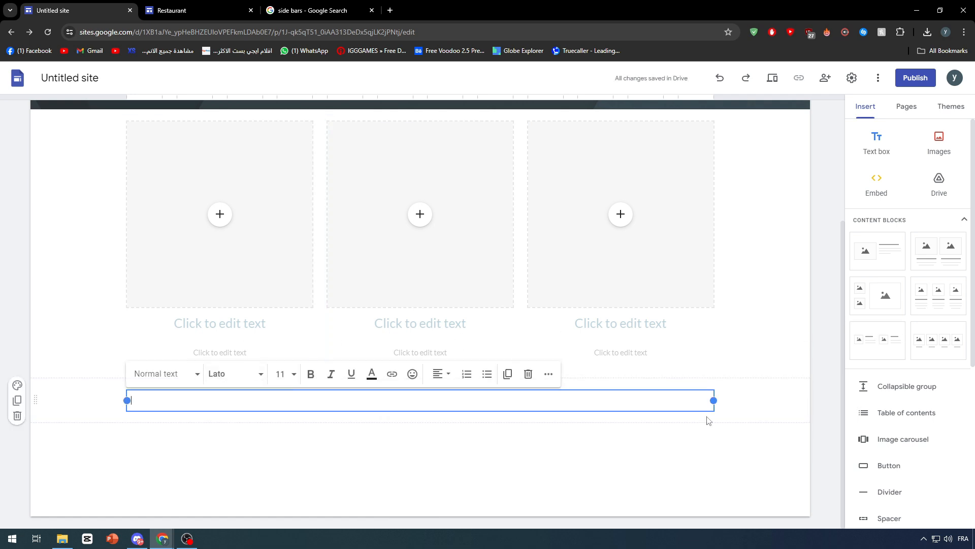
left_click_drag(714, 401, 139, 404)
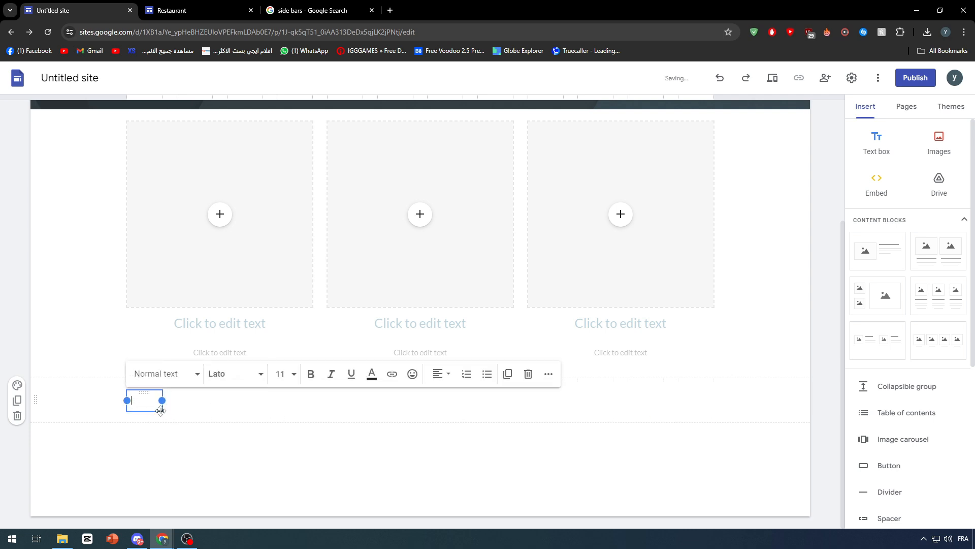
Delete the small text box below the three-column block.
right_click(161, 413)
left_click(149, 410)
left_click(528, 374)
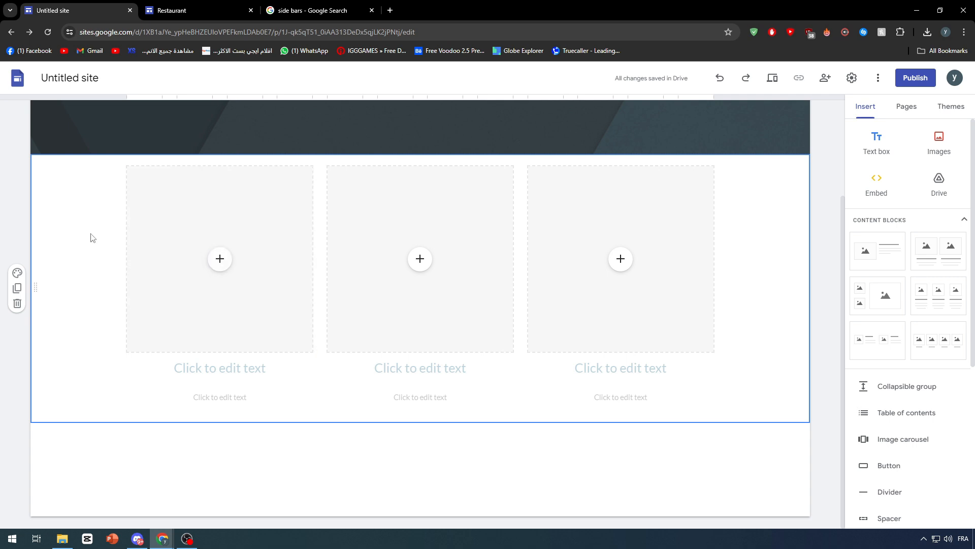
Shrink the three-column block's first column to a narrow strip and try to extend it beyond the page's left margin.
left_click(135, 236)
left_click_drag(314, 290, 128, 288)
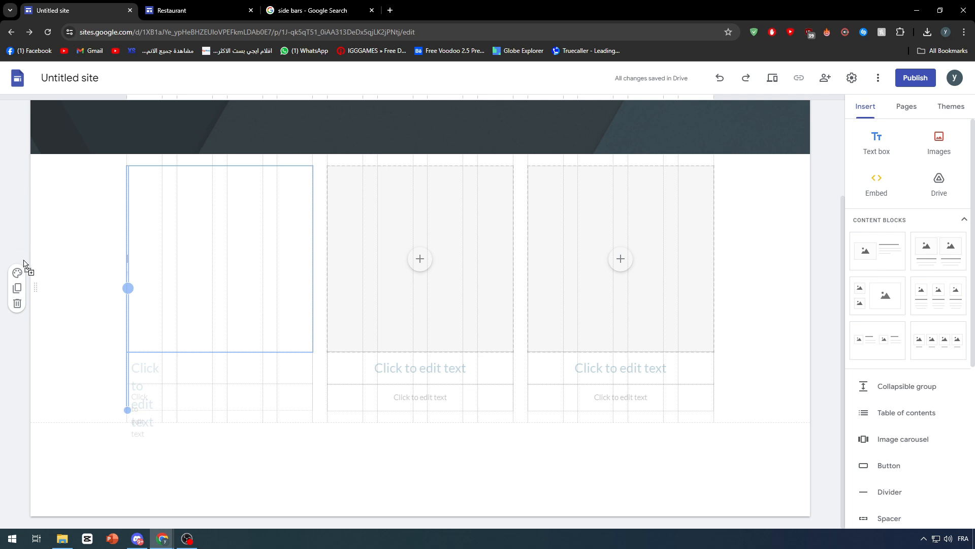
left_click_drag(305, 303, 155, 288)
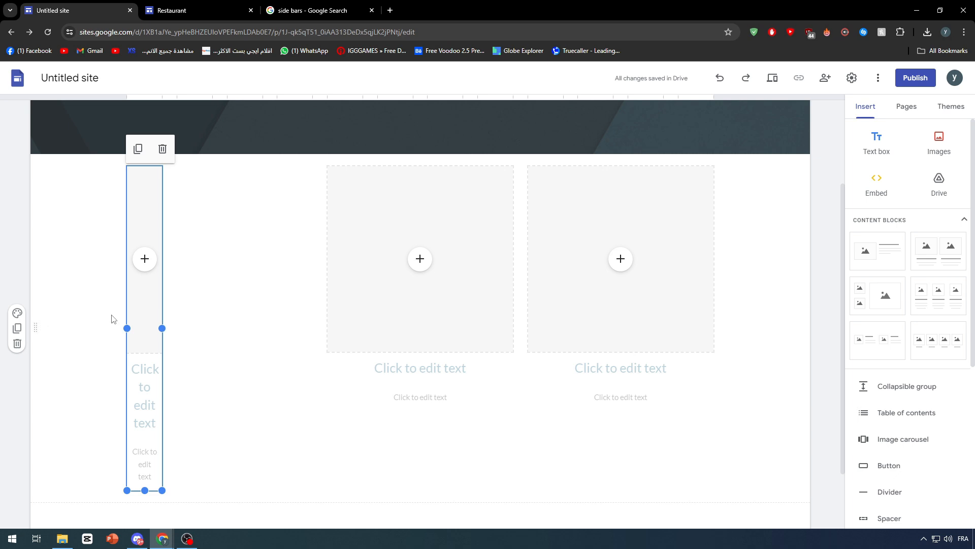
left_click_drag(127, 329, 21, 330)
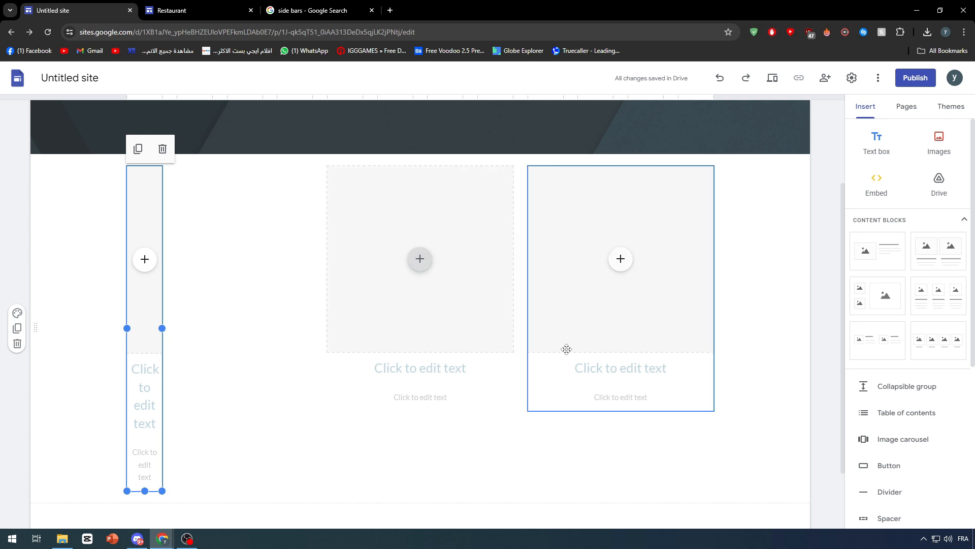
Examine the page and the list of insertable elements for something that could serve as a sidebar.
scroll(268, 300, "down", 2)
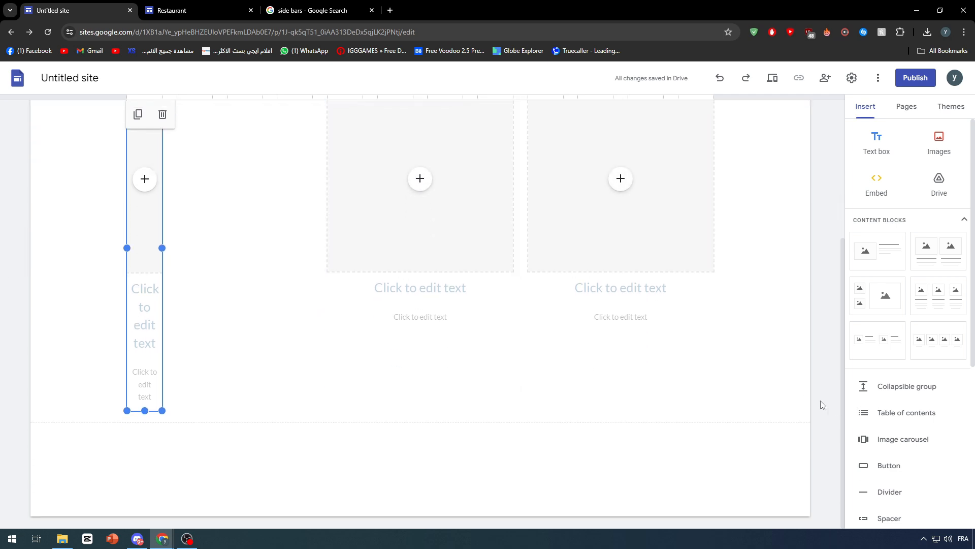
scroll(681, 358, "up", 2)
scroll(681, 358, "up", 1)
scroll(873, 391, "down", 5)
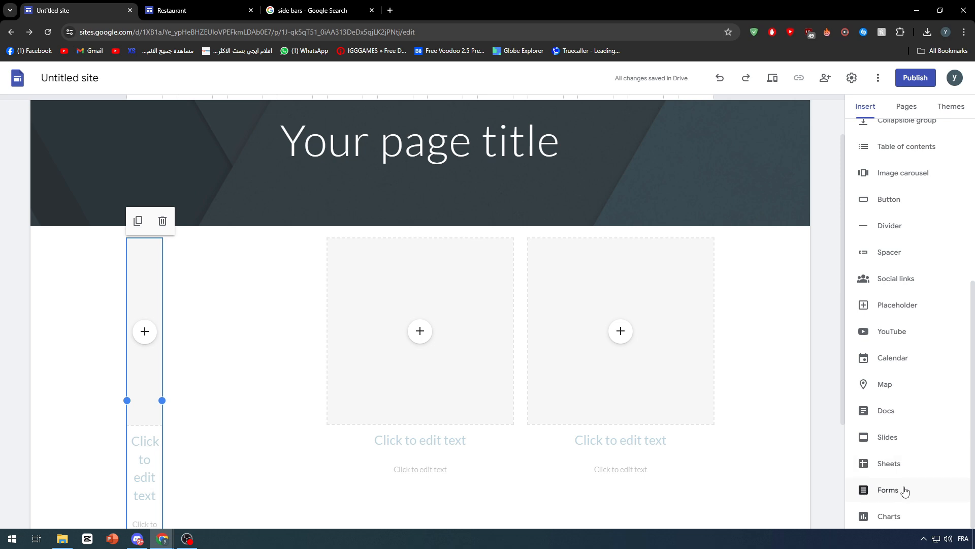
scroll(864, 478, "up", 4)
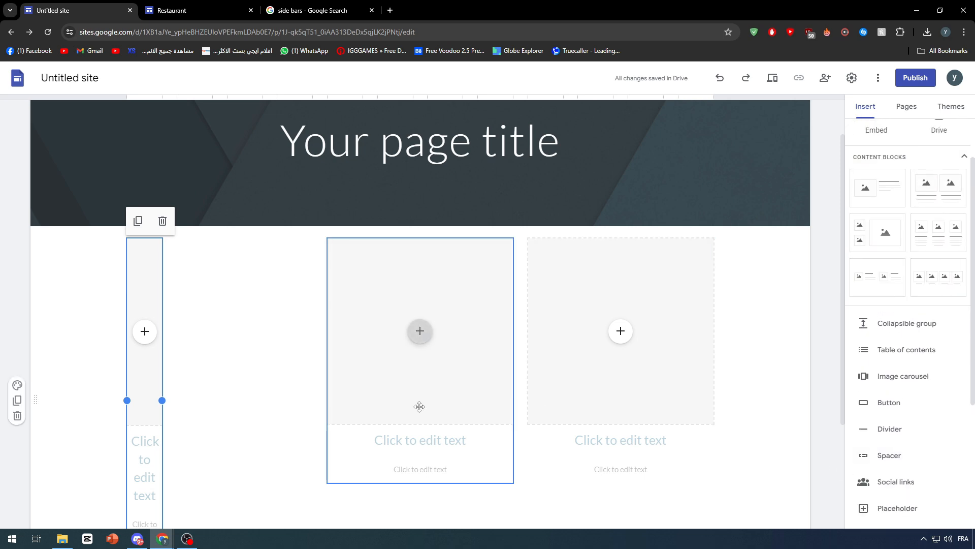
Open Blogger from the Google apps in the image search tab, launch the blog's live view and return to the dashboard.
left_click(319, 4)
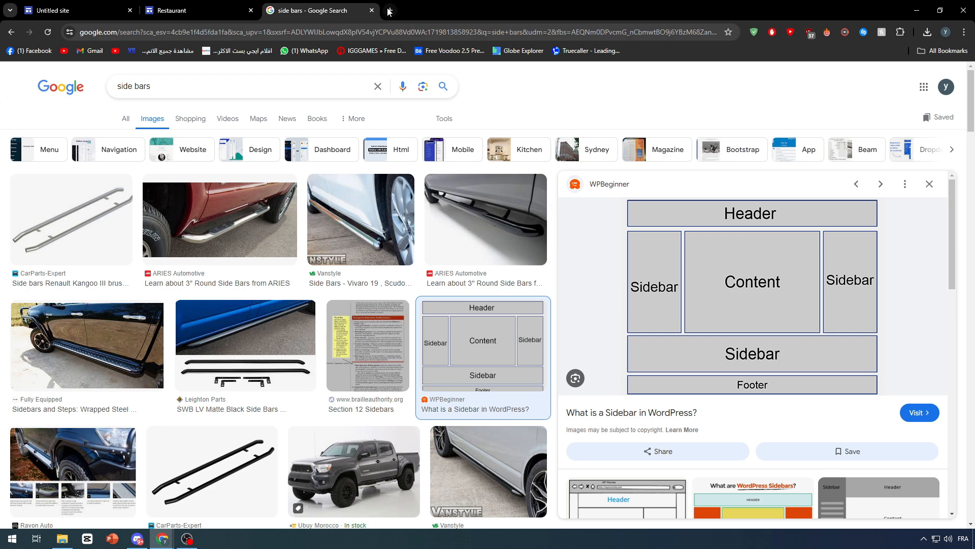
left_click(923, 88)
scroll(851, 200, "down", 5)
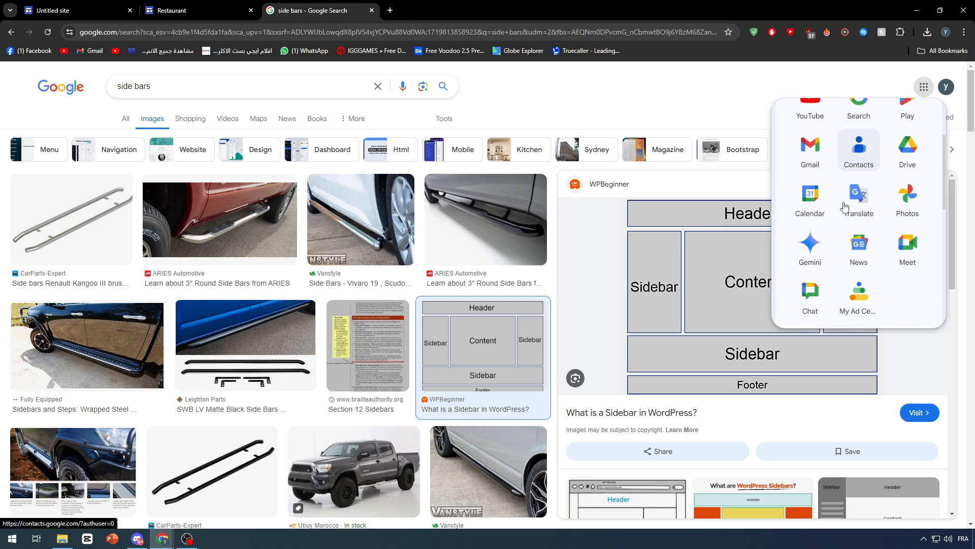
left_click(827, 272)
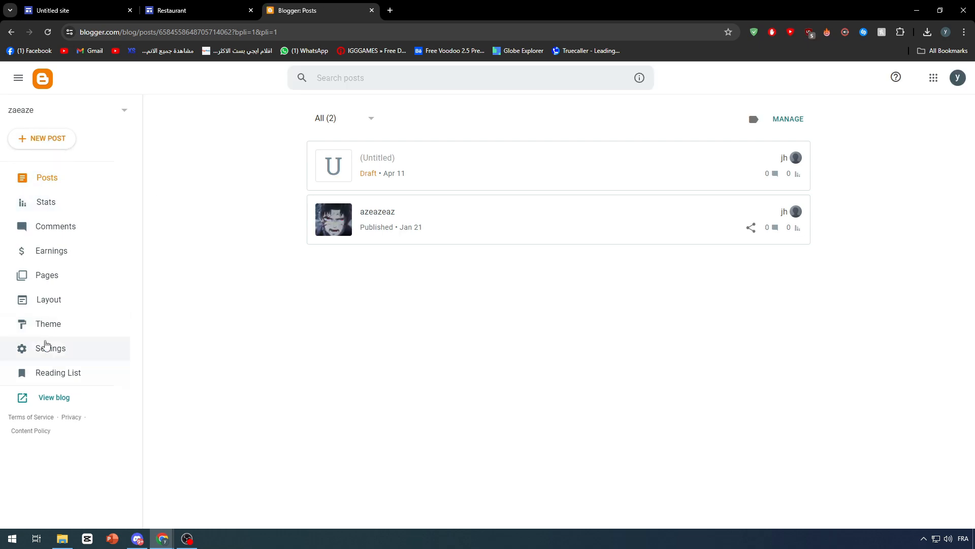
left_click(51, 398)
left_click(325, 10)
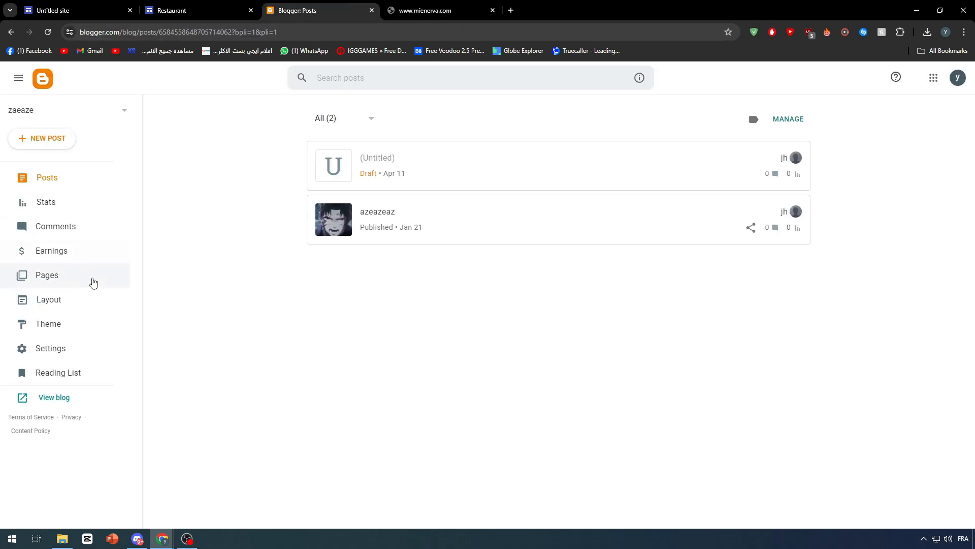
Check the blog's Theme and Layout pages and examine the sidebar sections with their gadgets.
left_click(48, 301)
left_click(47, 325)
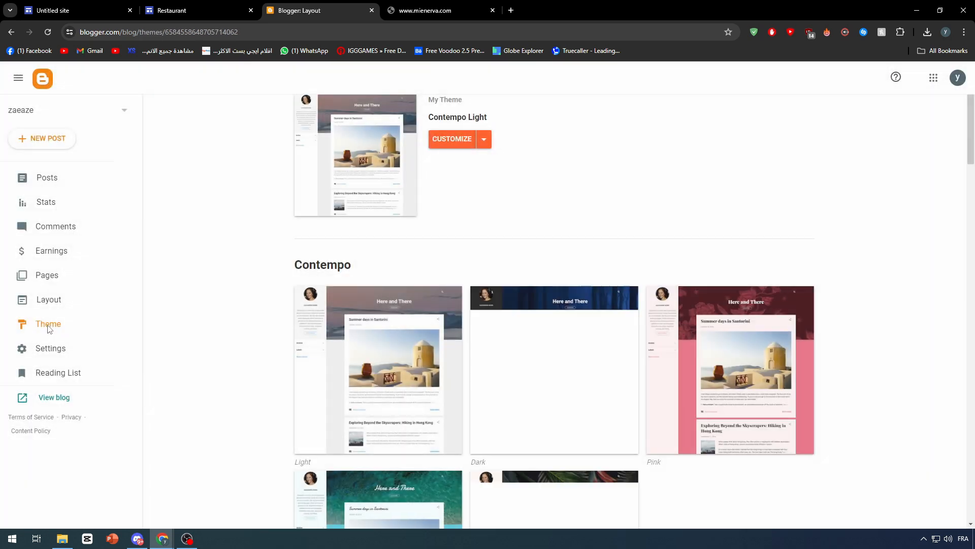
left_click(49, 300)
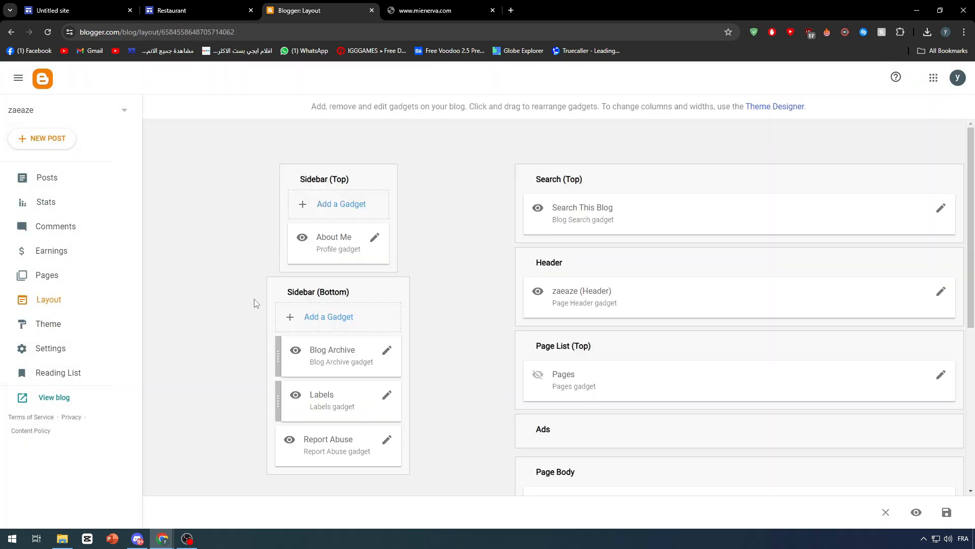
scroll(274, 269, "down", 1)
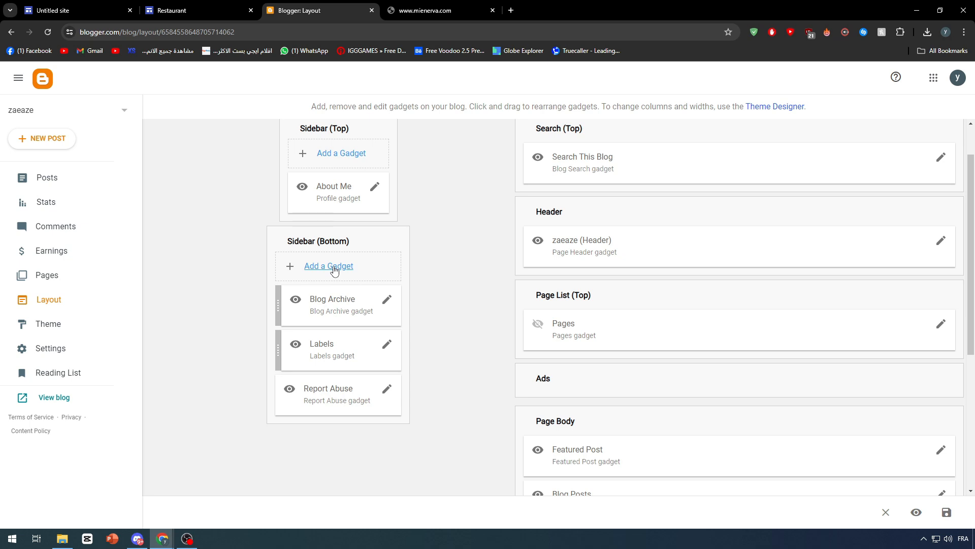
scroll(466, 289, "up", 1)
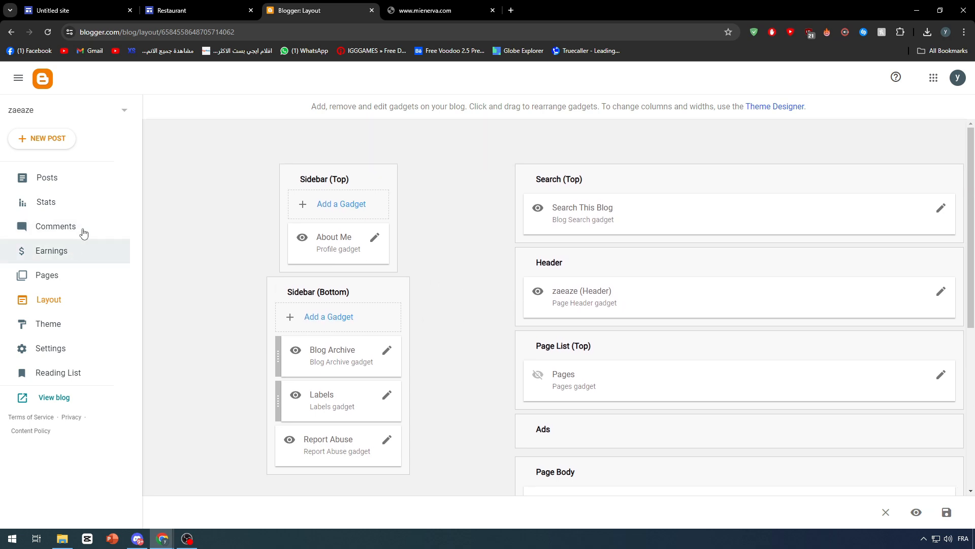
Switch to the Restaurant site and examine its home page sections down to the footer.
left_click(212, 7)
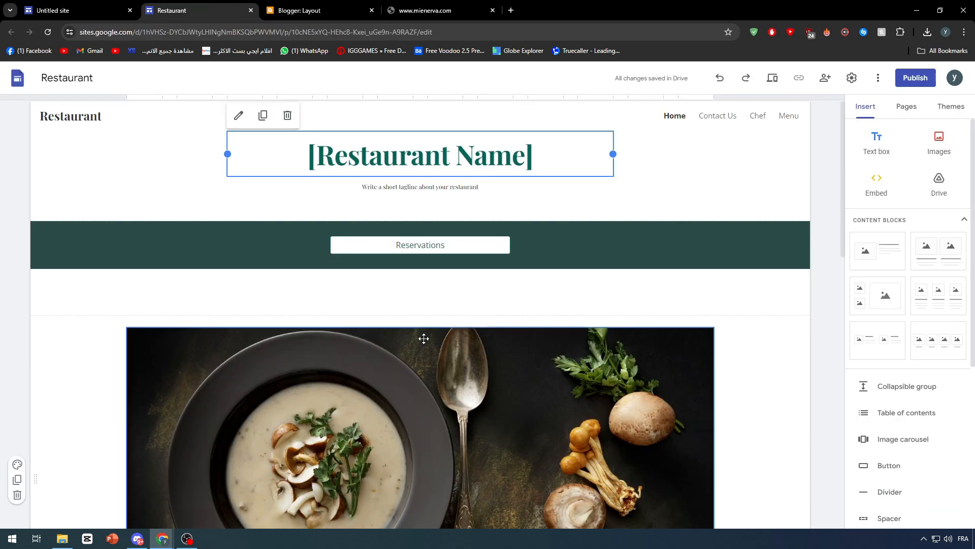
scroll(421, 326, "down", 6)
scroll(414, 325, "down", 8)
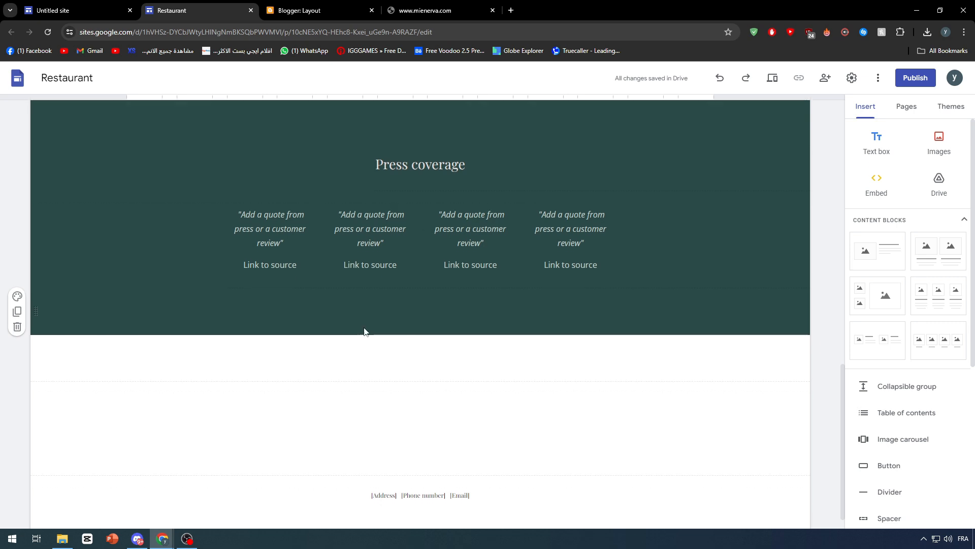
scroll(244, 288, "up", 5)
Return to the untitled site, insert a placeholder below the header and try to move it into the left margin.
left_click(79, 10)
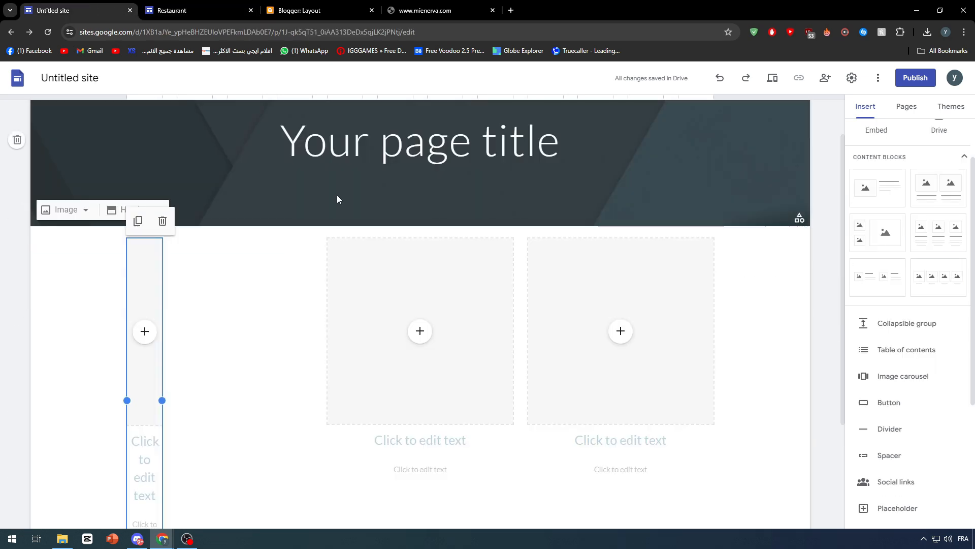
scroll(338, 196, "up", 1)
scroll(926, 339, "down", 2)
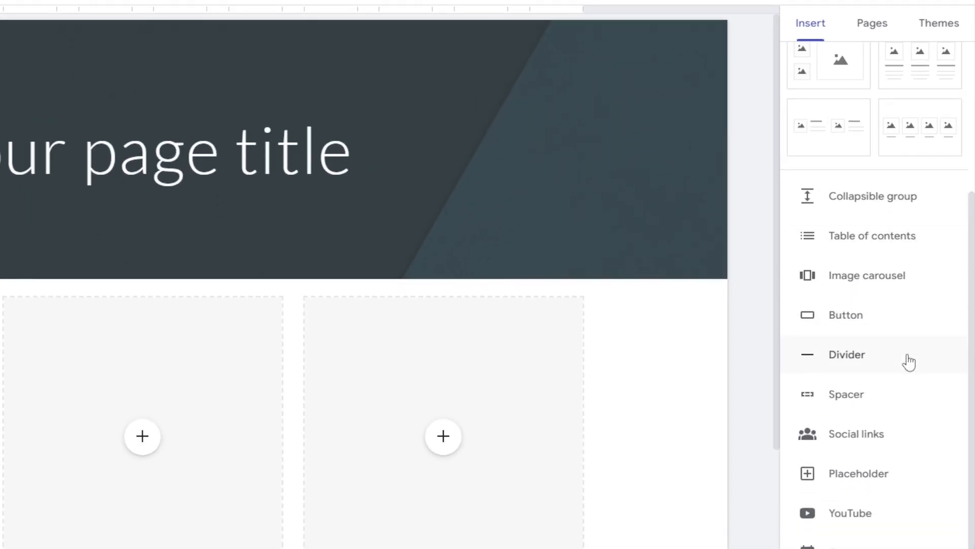
scroll(929, 330, "down", 2)
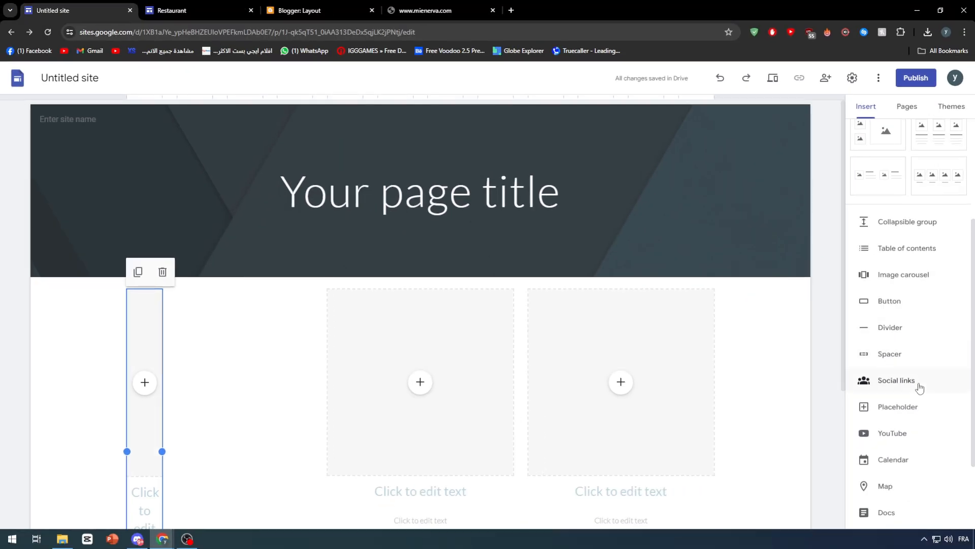
left_click(897, 406)
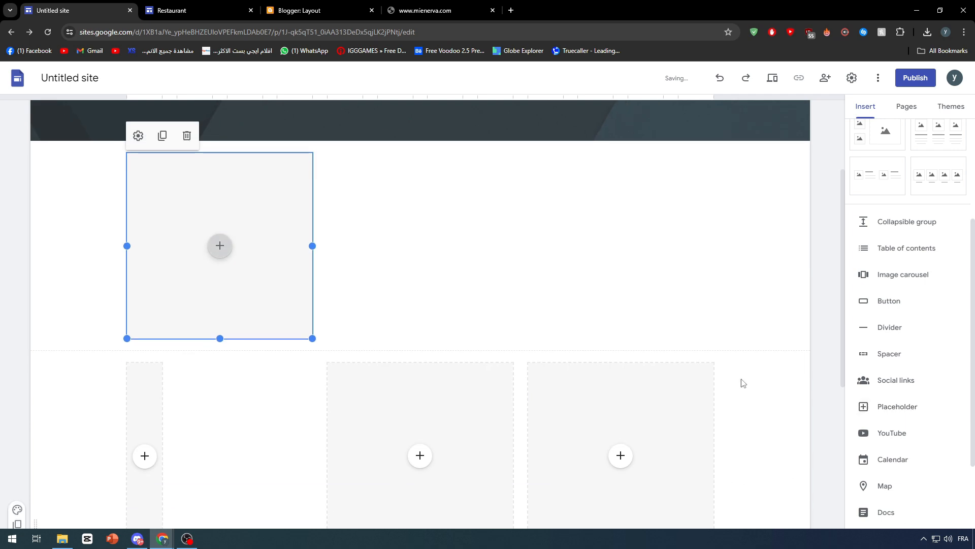
left_click_drag(243, 262, 102, 198)
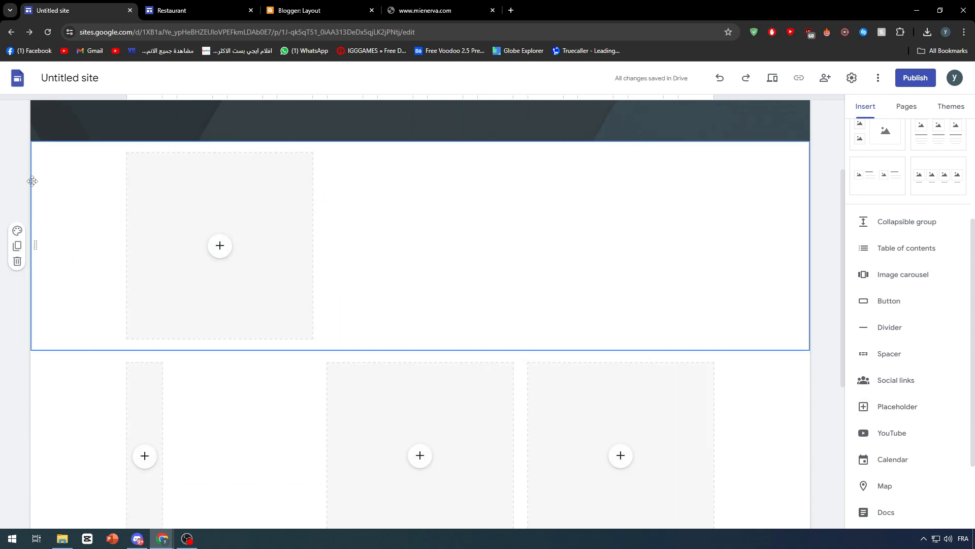
scroll(142, 174, "up", 3)
left_click(138, 177)
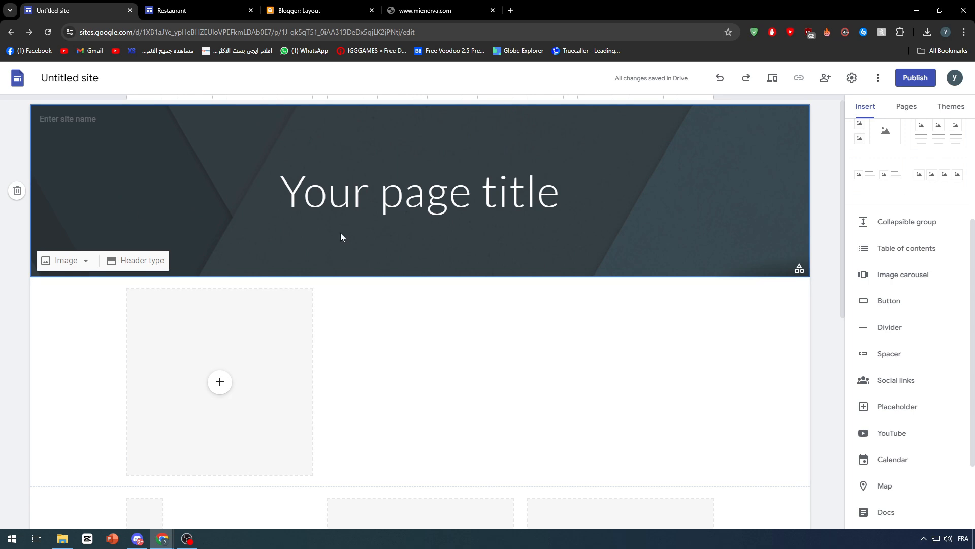
Leave the Restaurant site for the Sites home page, browse the template gallery and create a site from the Portfolio template.
left_click(203, 10)
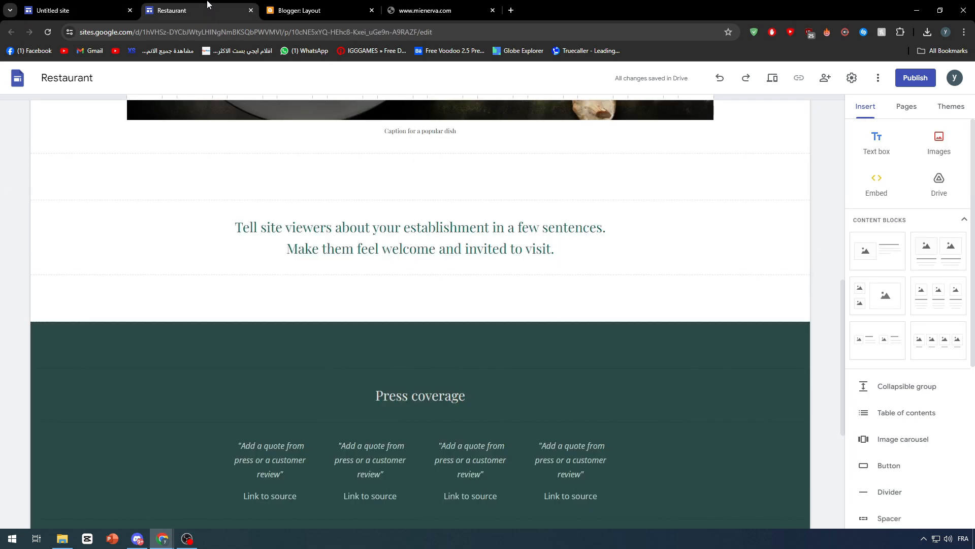
left_click(20, 76)
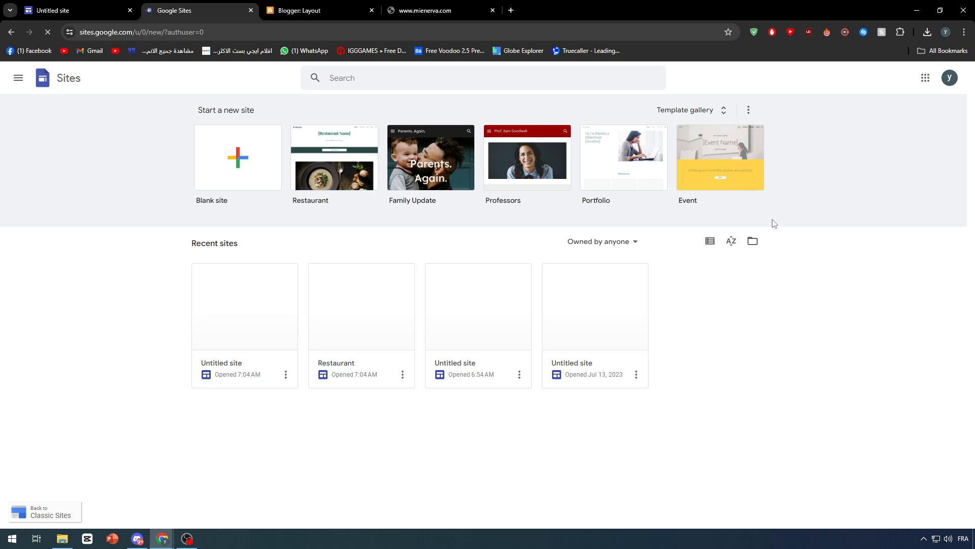
left_click(721, 110)
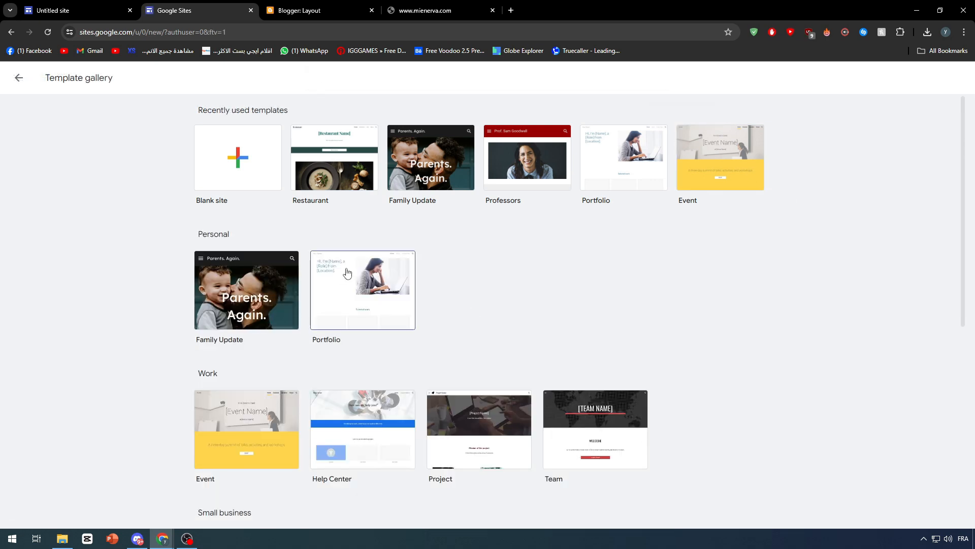
scroll(356, 305, "down", 5)
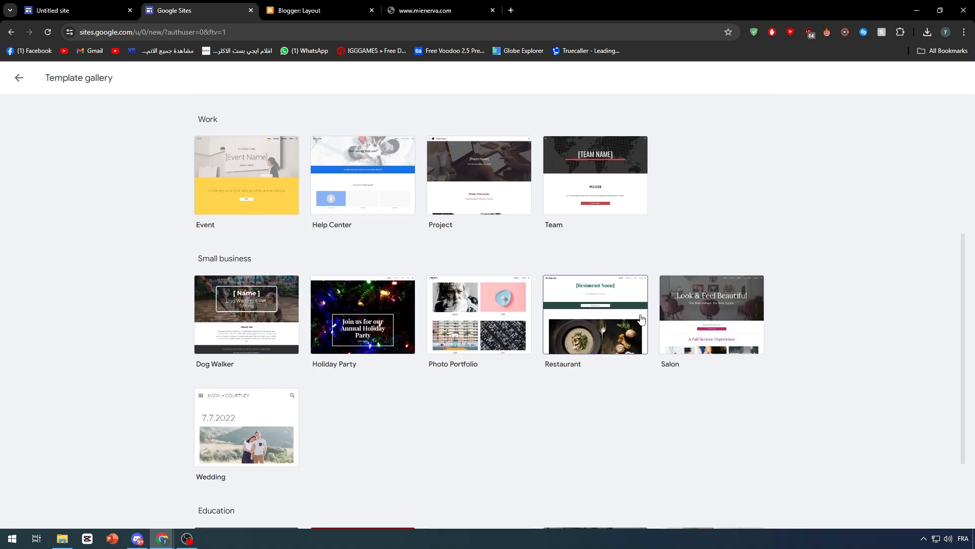
scroll(219, 262, "up", 5)
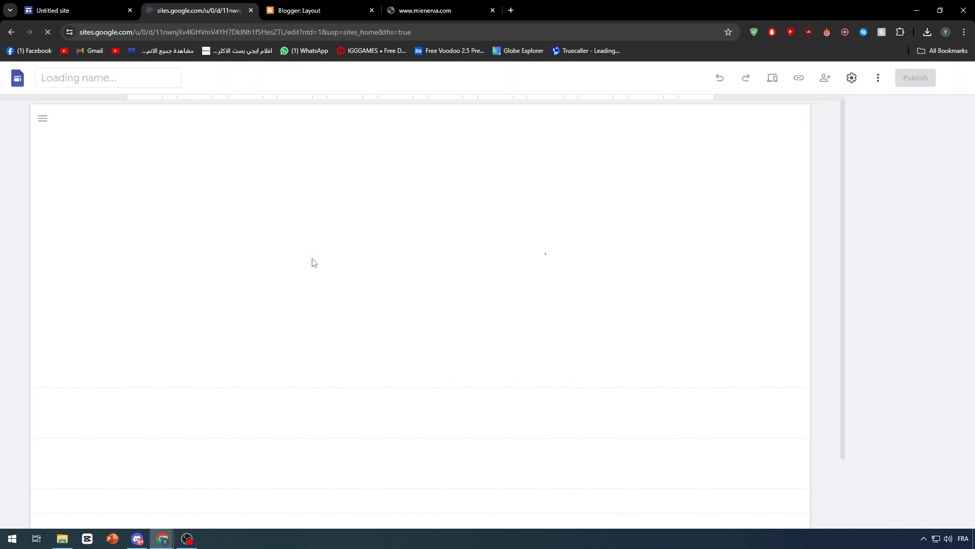
Examine the Portfolio site's home page from top to bottom, close it and return to the untitled site.
scroll(318, 266, "down", 12)
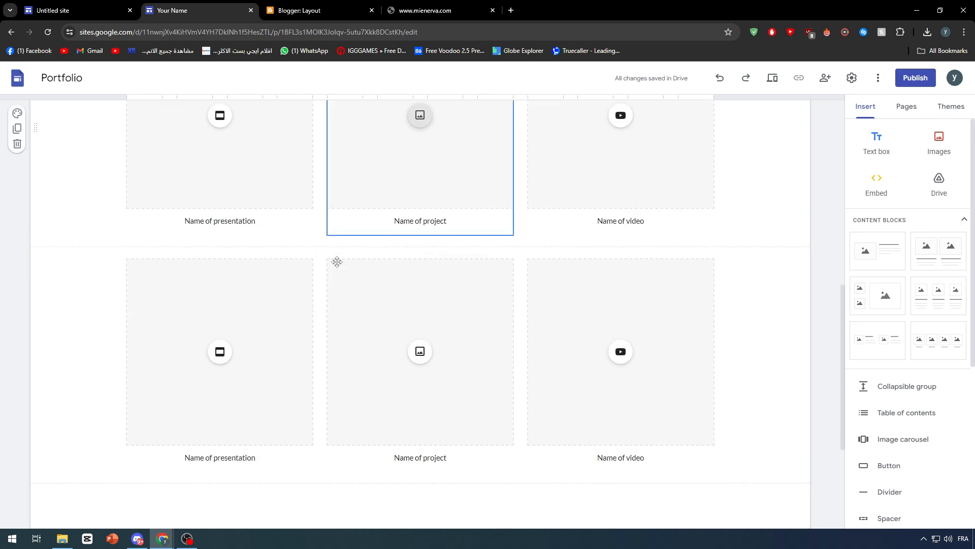
scroll(265, 229, "down", 2)
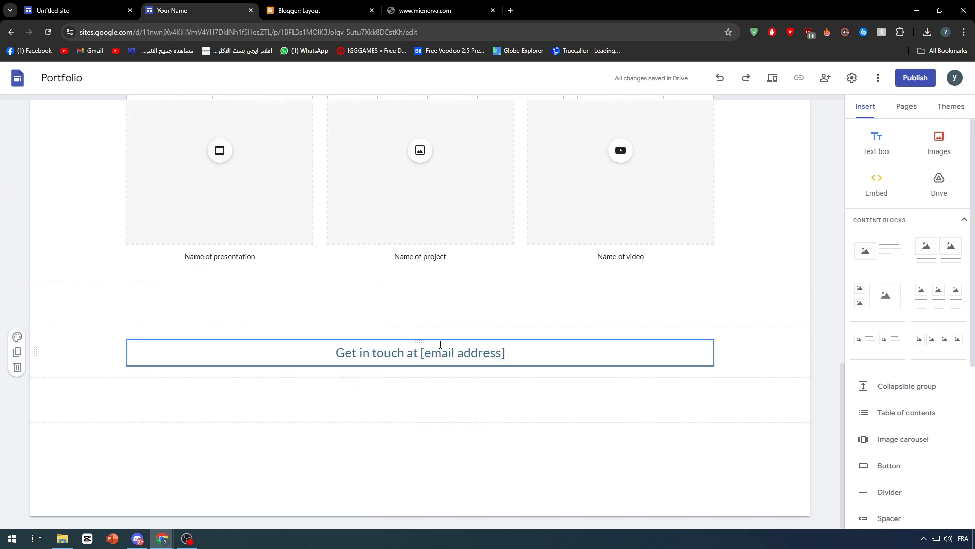
scroll(426, 345, "up", 14)
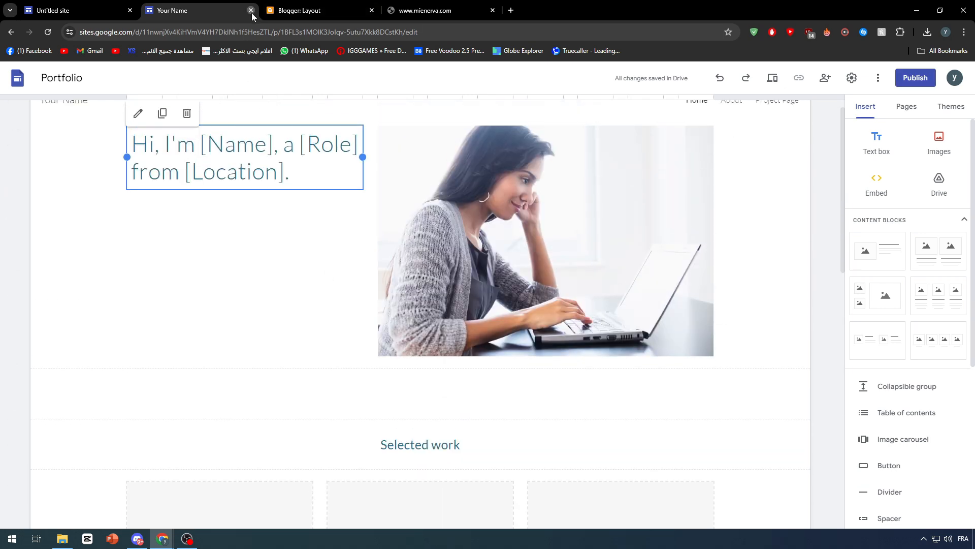
left_click(251, 10)
left_click(85, 14)
Delete the narrow first column, the remaining columns of the block and the placeholder below the page header.
scroll(293, 297, "down", 6)
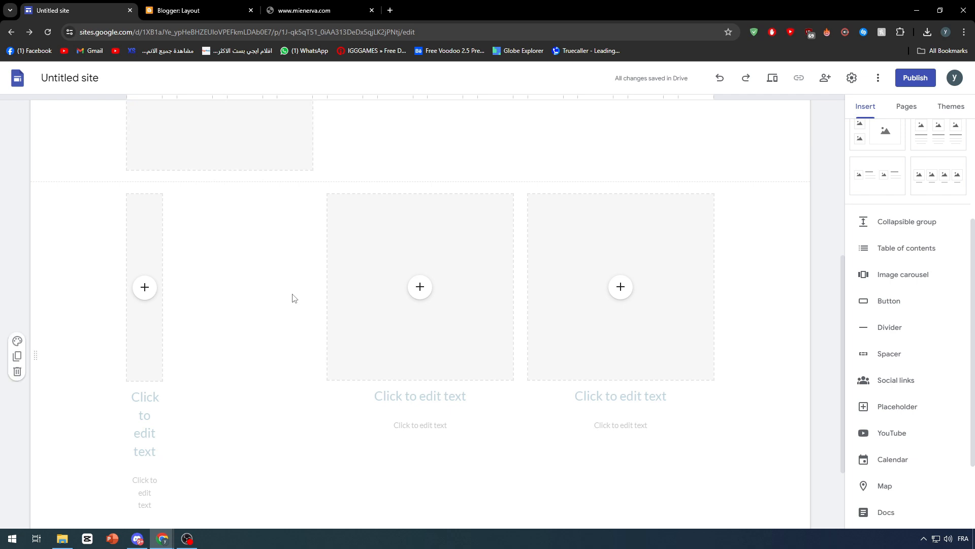
left_click(152, 366)
key("Delete")
left_click(372, 391)
left_click(242, 357)
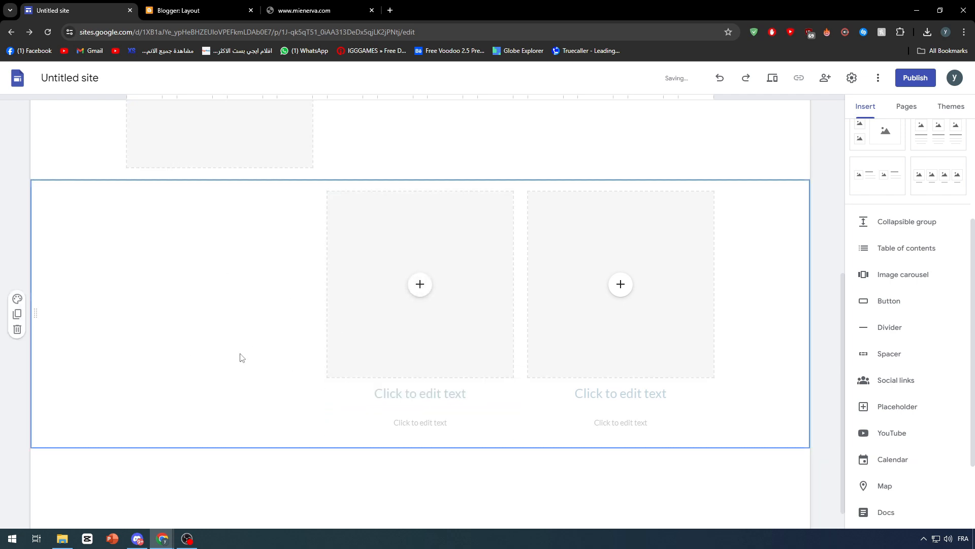
key("Delete")
left_click(335, 269)
key("Delete")
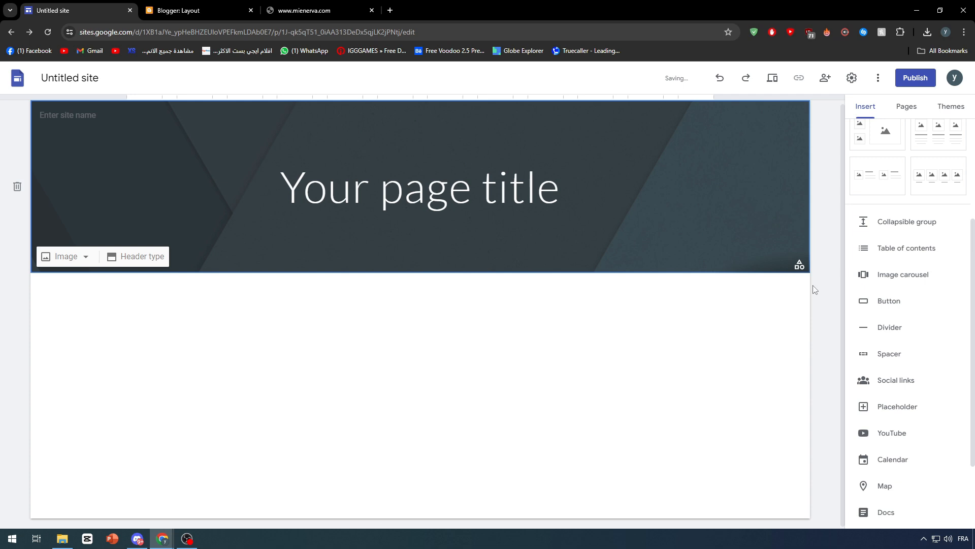
scroll(894, 294, "up", 3)
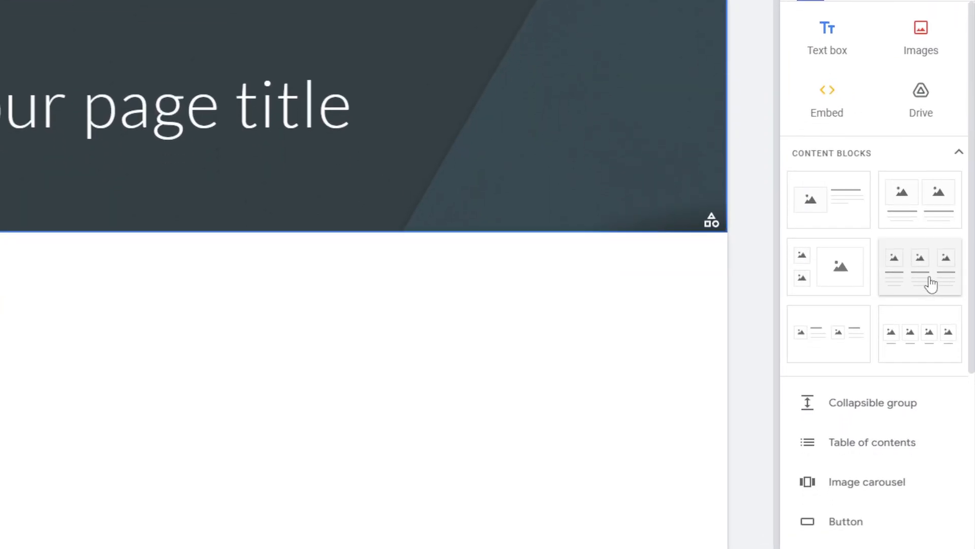
Insert the three-column image-and-text content block below the header and shrink its two outer columns to narrow strips.
left_click(931, 284)
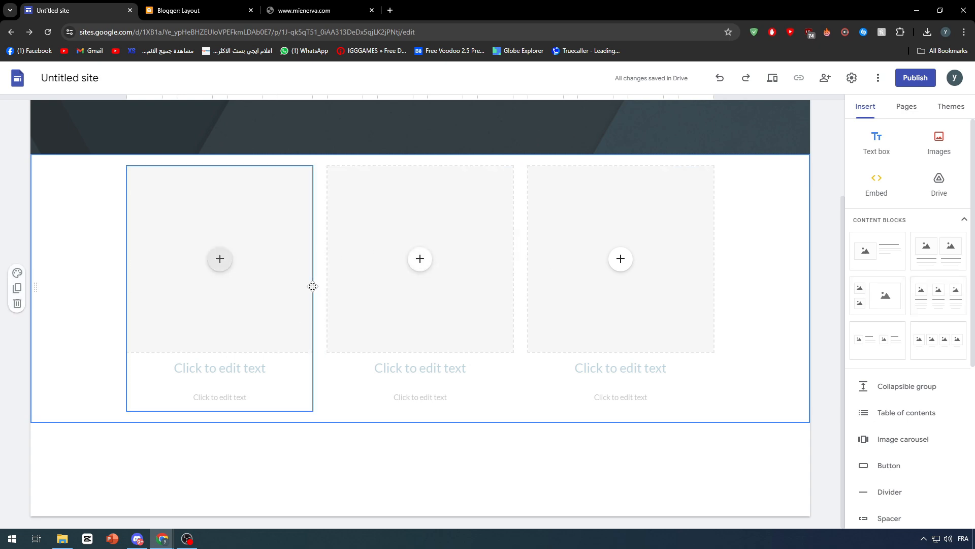
left_click_drag(312, 286, 178, 288)
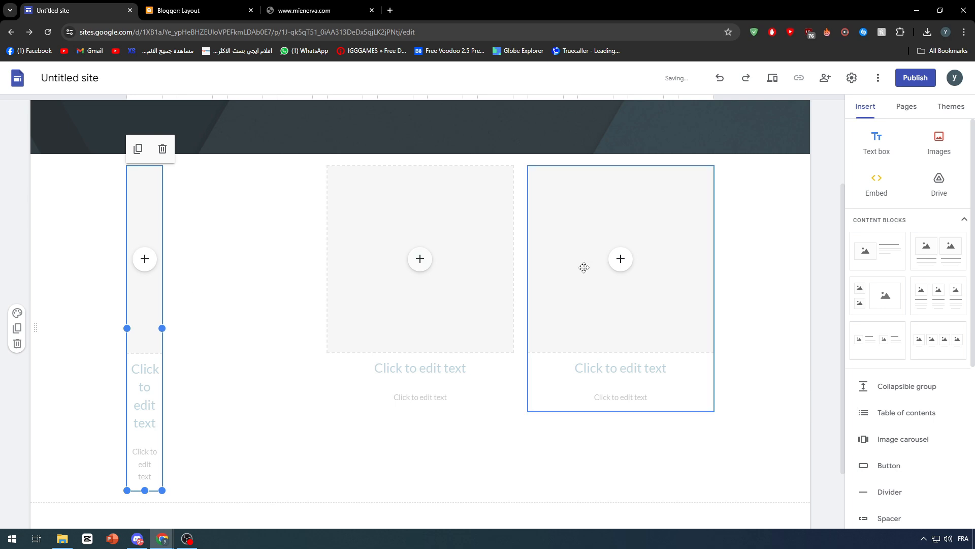
left_click_drag(529, 288, 664, 289)
left_click(751, 288)
scroll(754, 290, "down", 2)
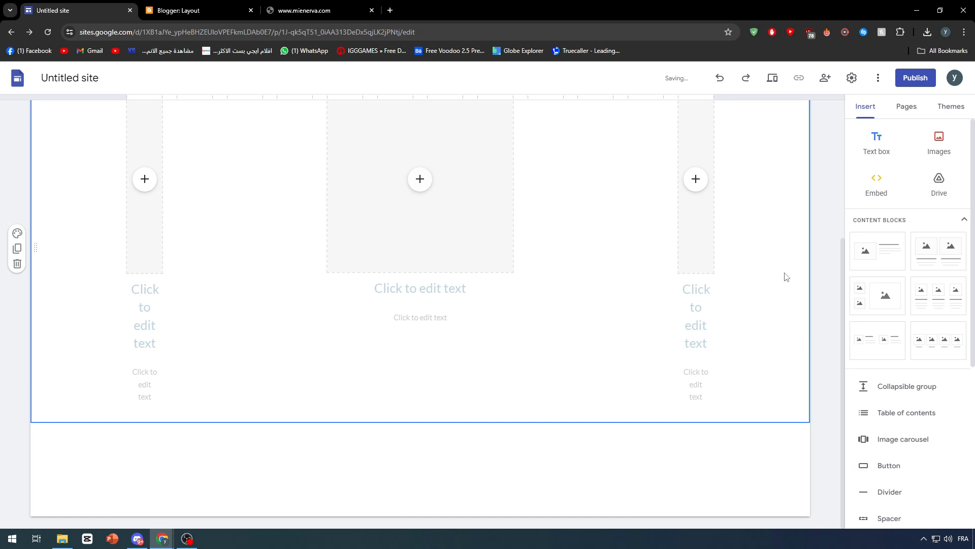
scroll(787, 272, "up", 2)
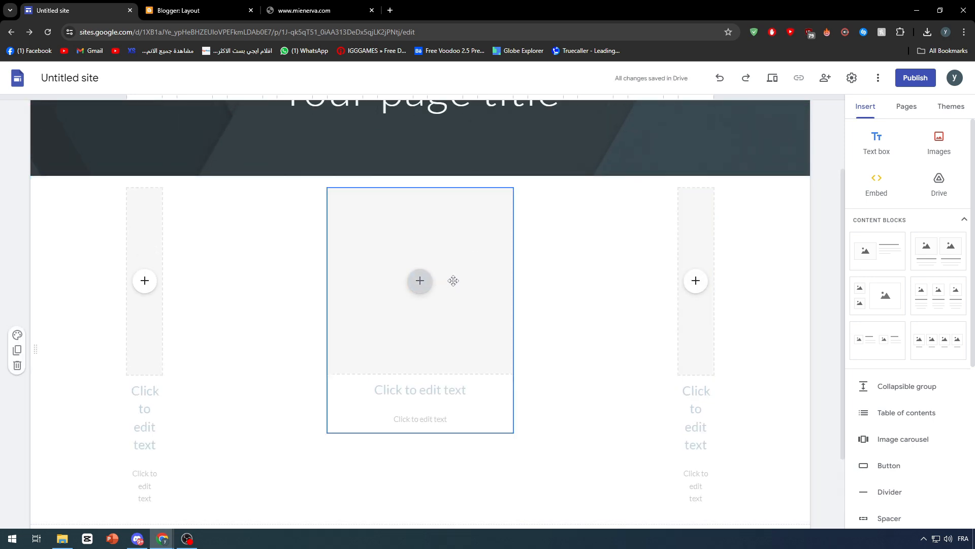
Widen the block's middle column on both sides toward the narrow outer columns and make its placeholder taller.
mouse_move(453, 281)
left_mouse_down()
mouse_move(515, 284)
mouse_move(459, 281)
left_mouse_up()
left_click(514, 287)
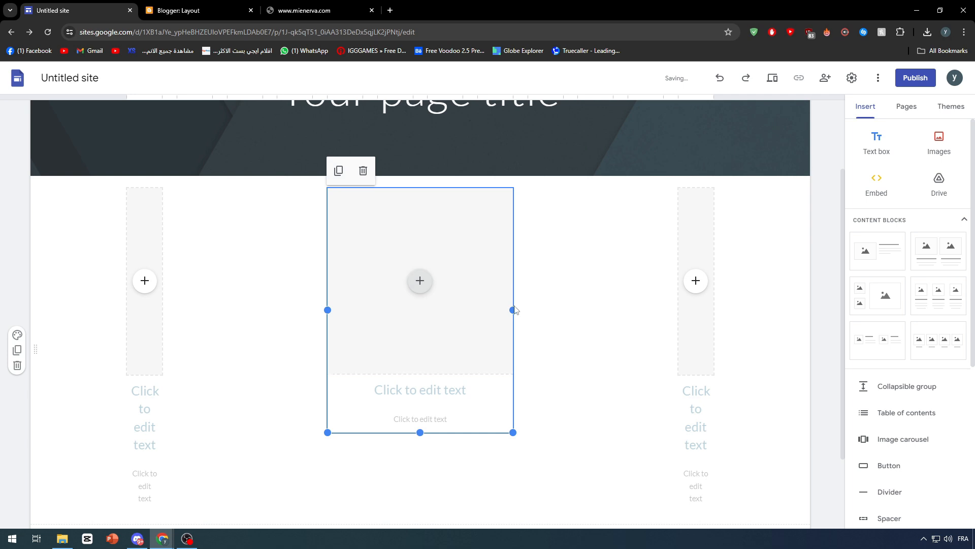
left_click_drag(514, 310, 617, 311)
left_click_drag(327, 310, 213, 314)
scroll(422, 305, "down", 2)
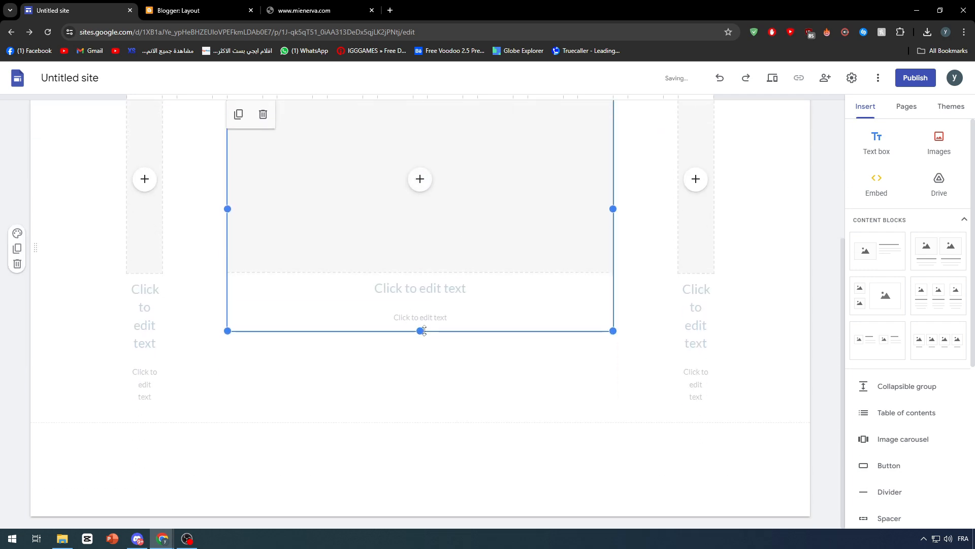
left_click(424, 335)
left_click_drag(420, 330, 422, 417)
scroll(464, 433, "up", 5)
scroll(463, 431, "down", 5)
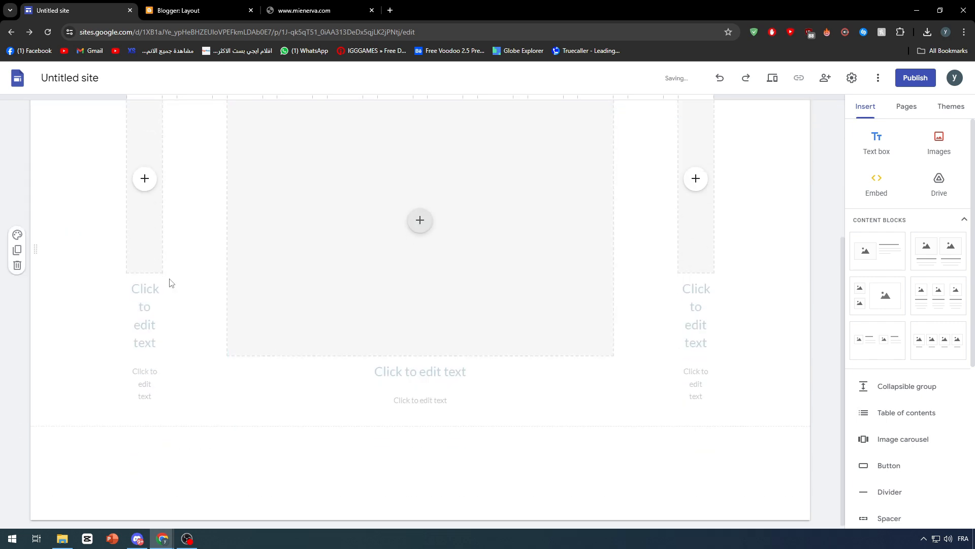
scroll(185, 249, "up", 1)
scroll(185, 252, "up", 2)
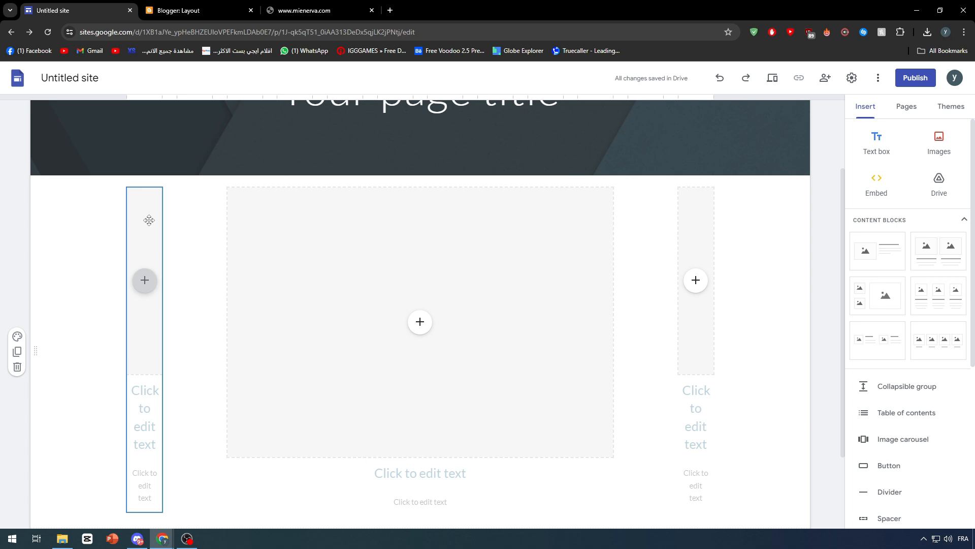
Add a footer to the page containing the text "ZAEAZEAZEAZE".
scroll(934, 238, "down", 5)
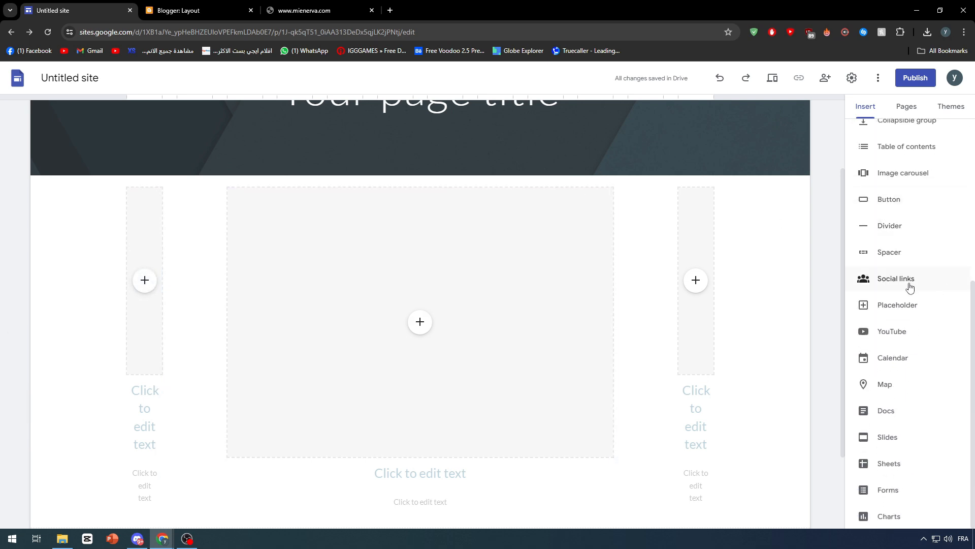
scroll(603, 320, "down", 2)
mouse_move(429, 474)
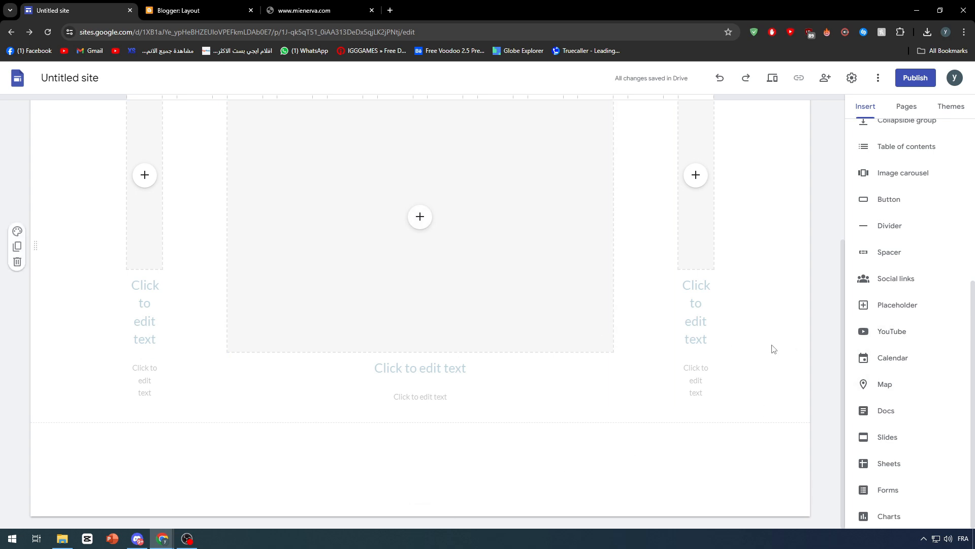
scroll(812, 208, "up", 4)
scroll(742, 346, "down", 4)
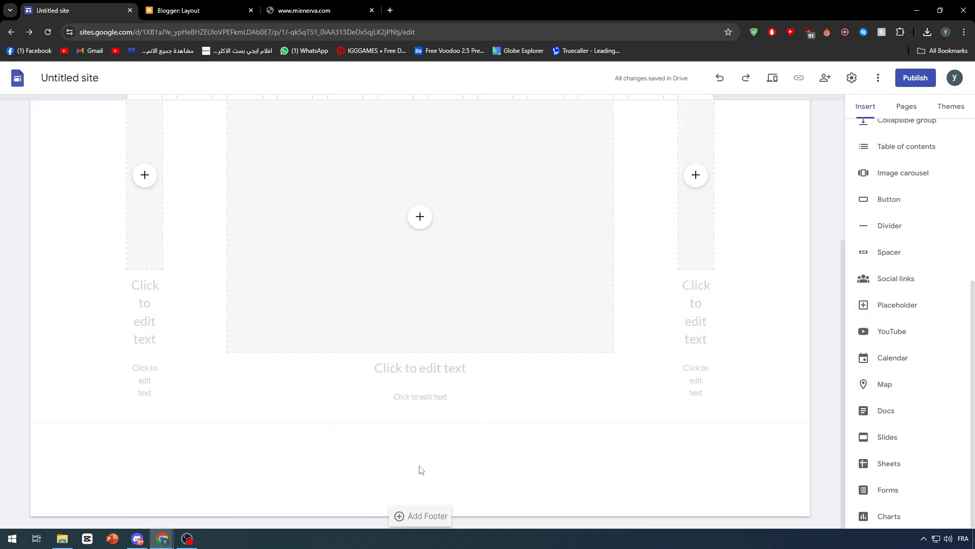
left_click(423, 516)
type("Z")
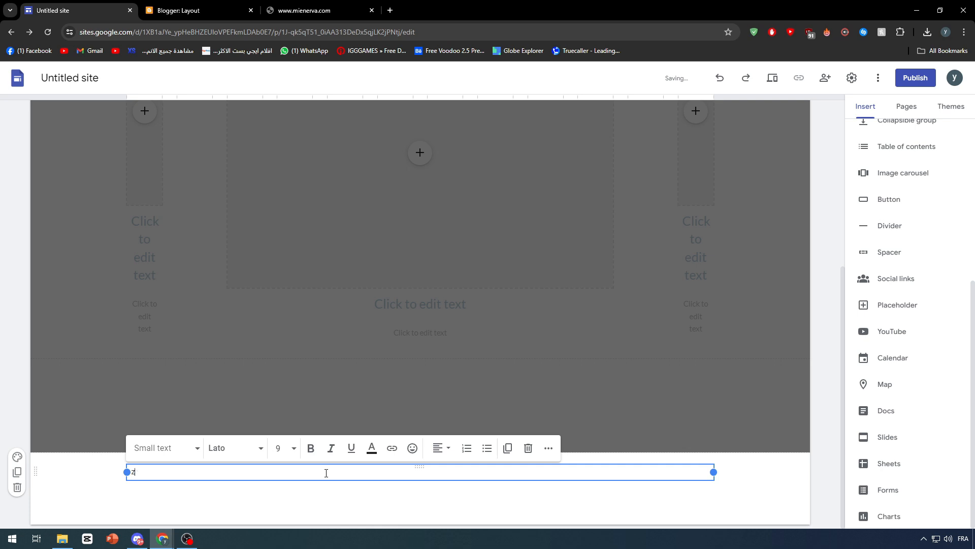
type("AEAZEAZEAZE")
left_click(65, 491)
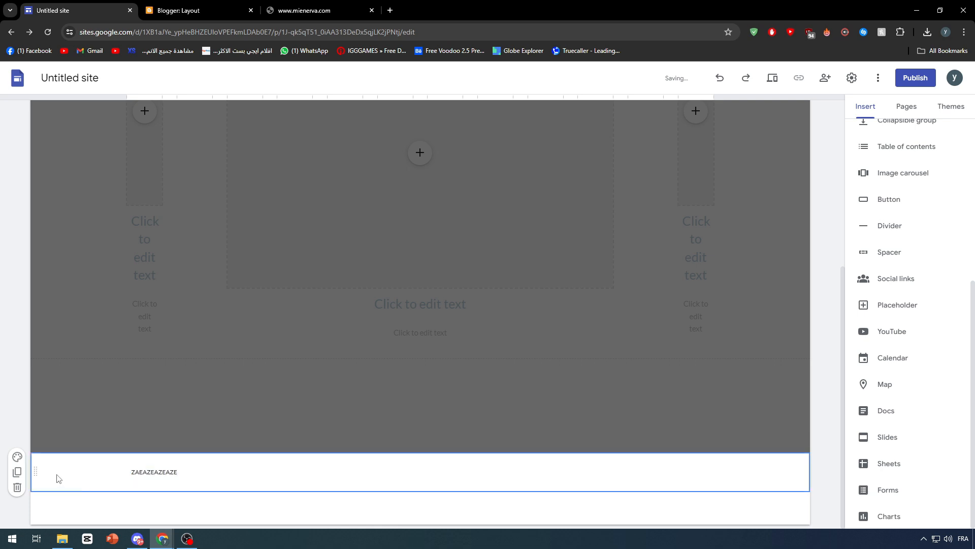
Try to extend the footer text box to the page's left edge, and leave footer editing.
left_click(126, 478)
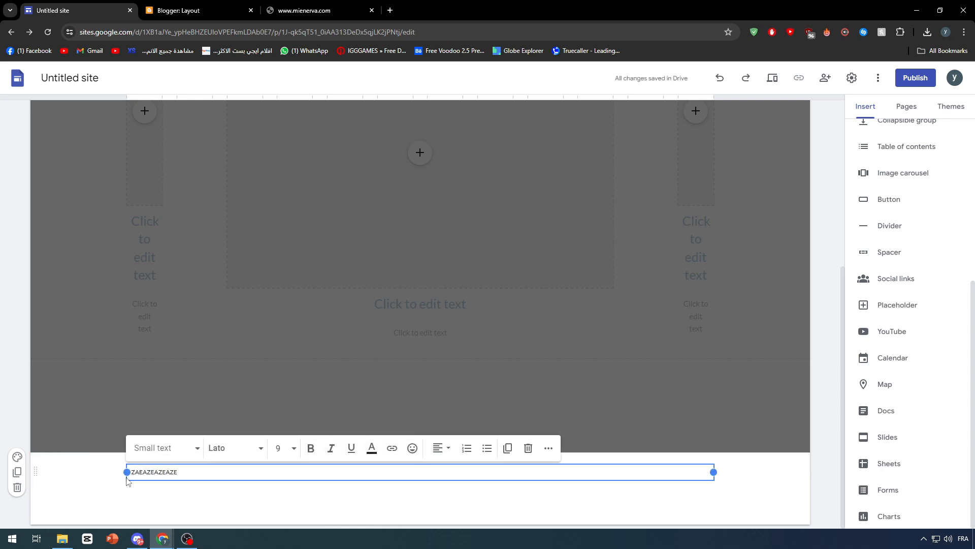
left_click(127, 473)
left_click_drag(127, 472, 32, 472)
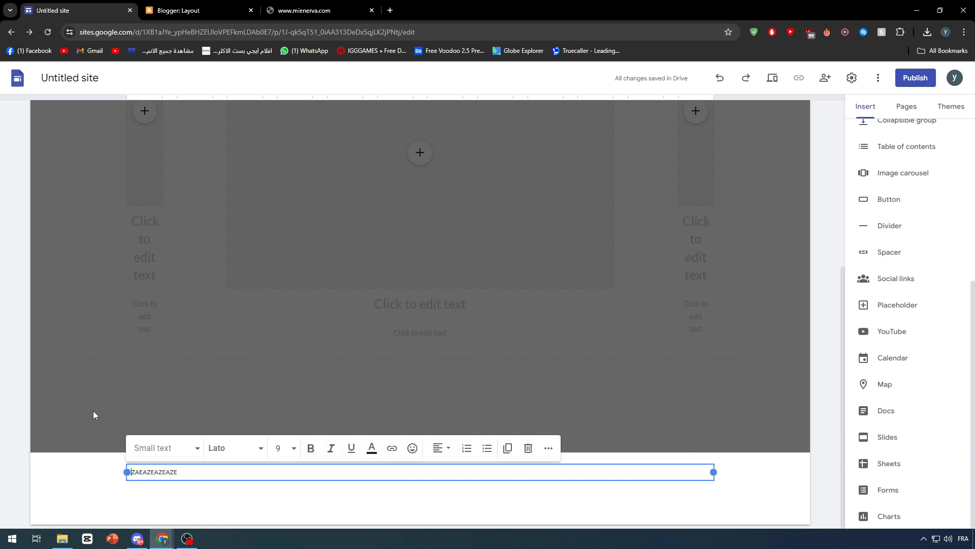
scroll(138, 330, "up", 5)
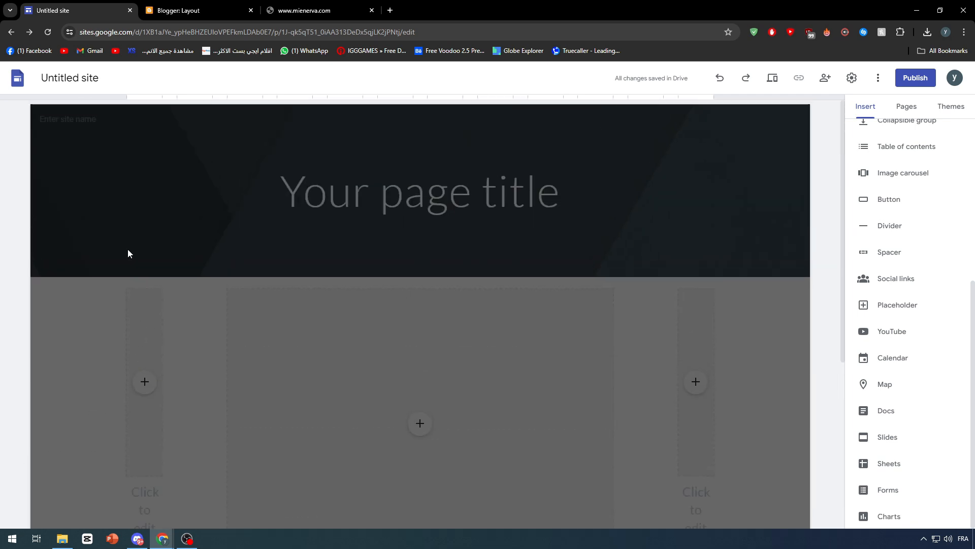
scroll(127, 249, "down", 4)
scroll(165, 346, "up", 4)
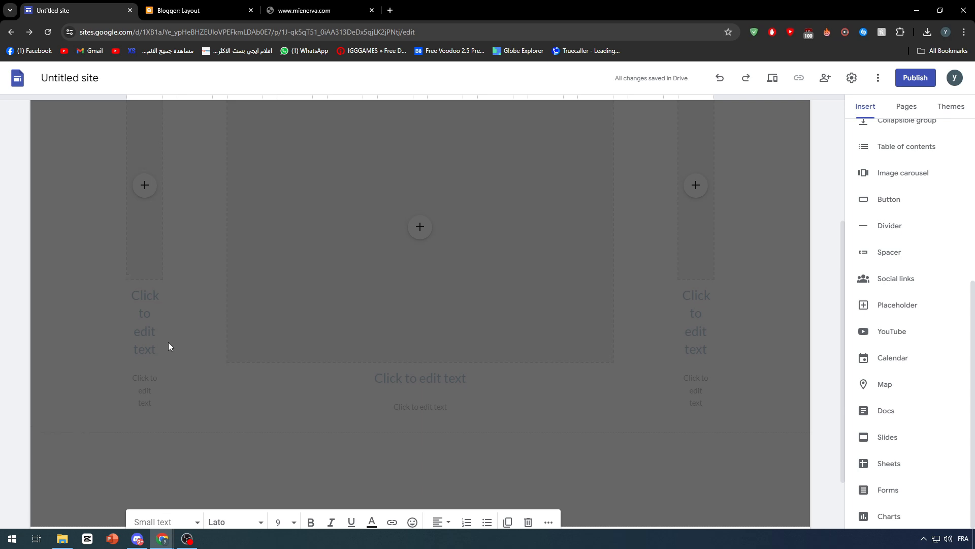
left_click(193, 339)
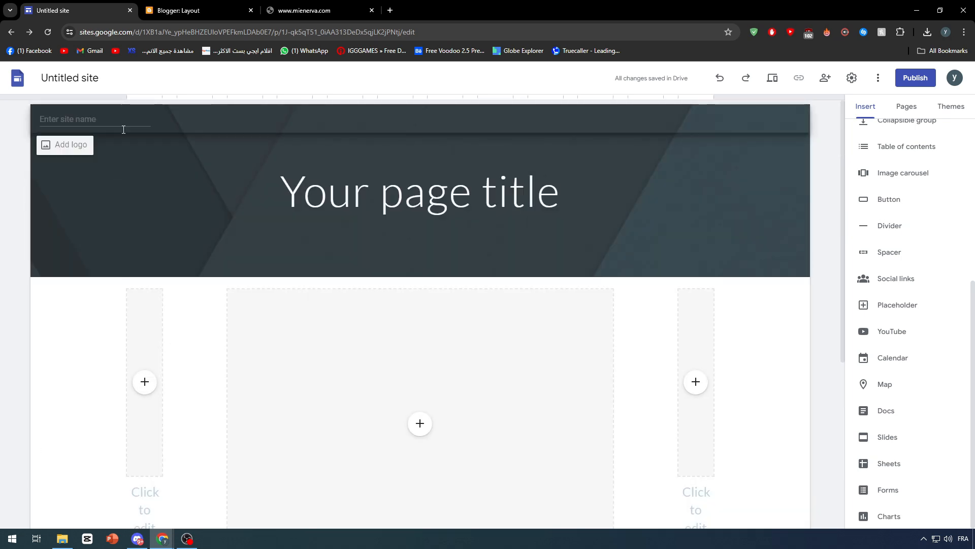
View the HTML code option for embedding web content and cancel without embedding anything.
left_click(226, 369)
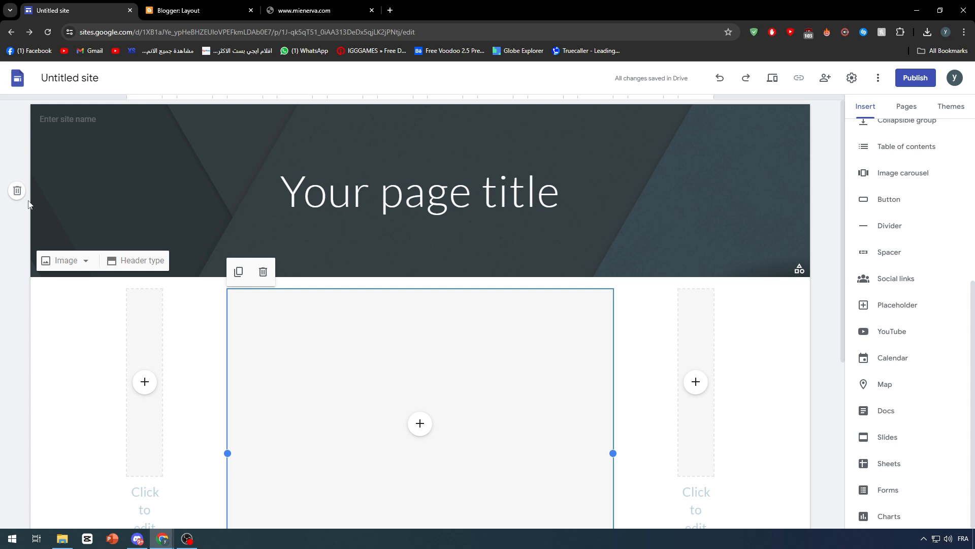
scroll(909, 305, "up", 5)
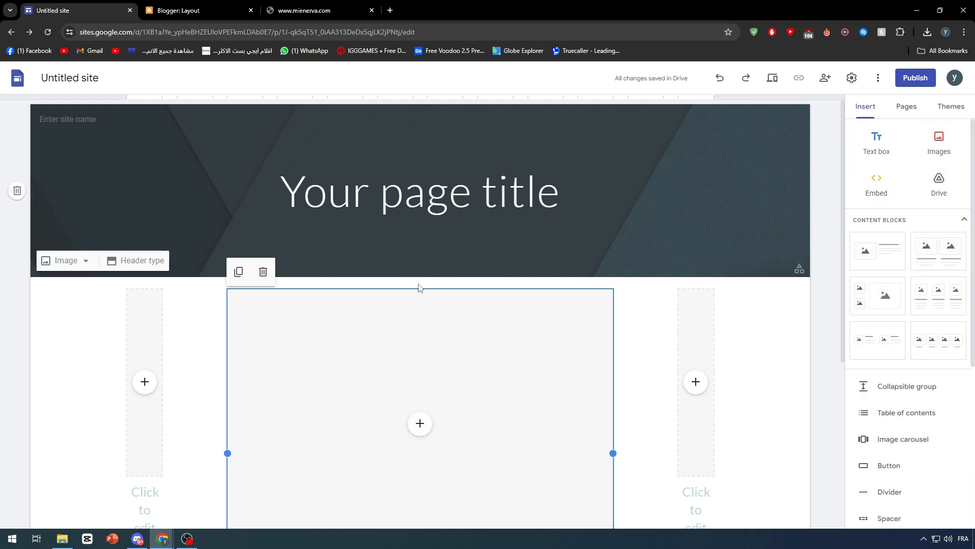
scroll(117, 350, "down", 5)
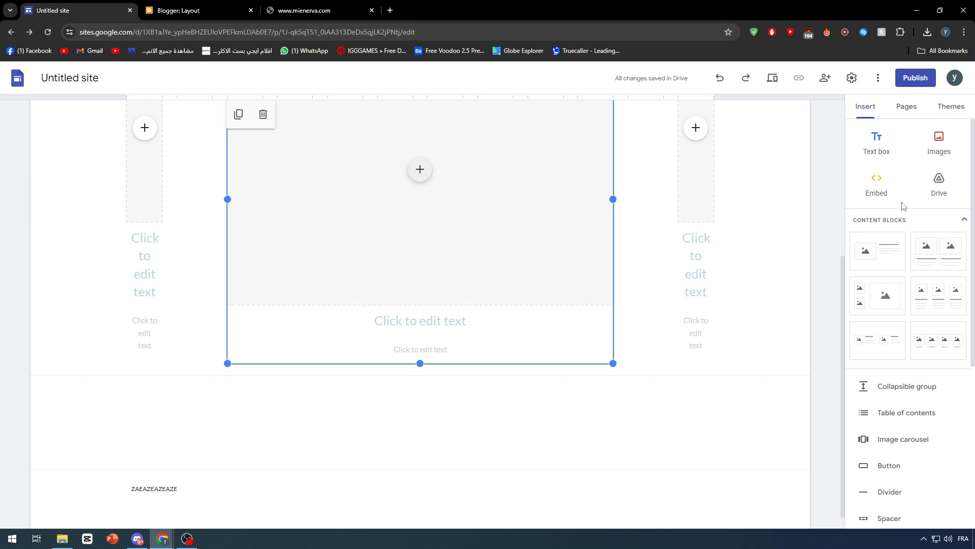
left_click(869, 186)
left_click(412, 271)
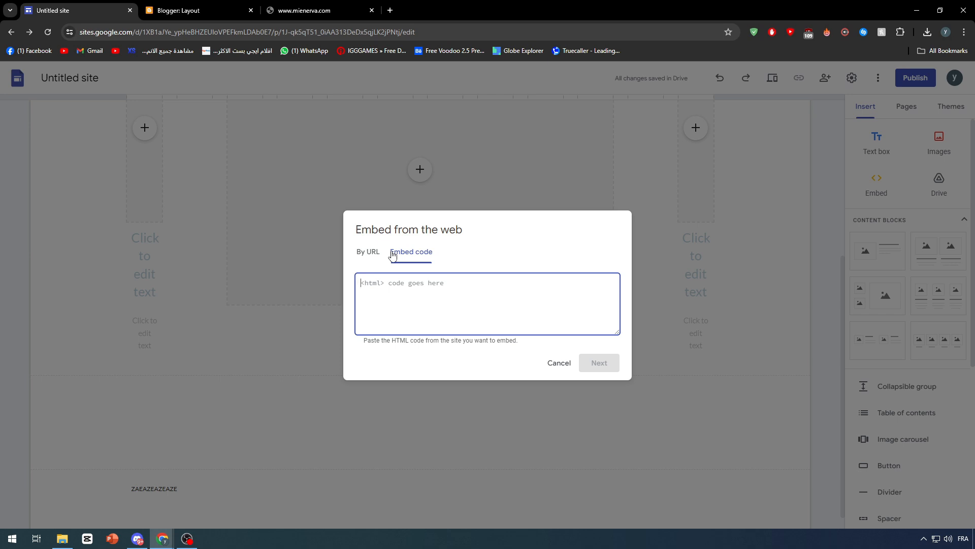
left_click(571, 372)
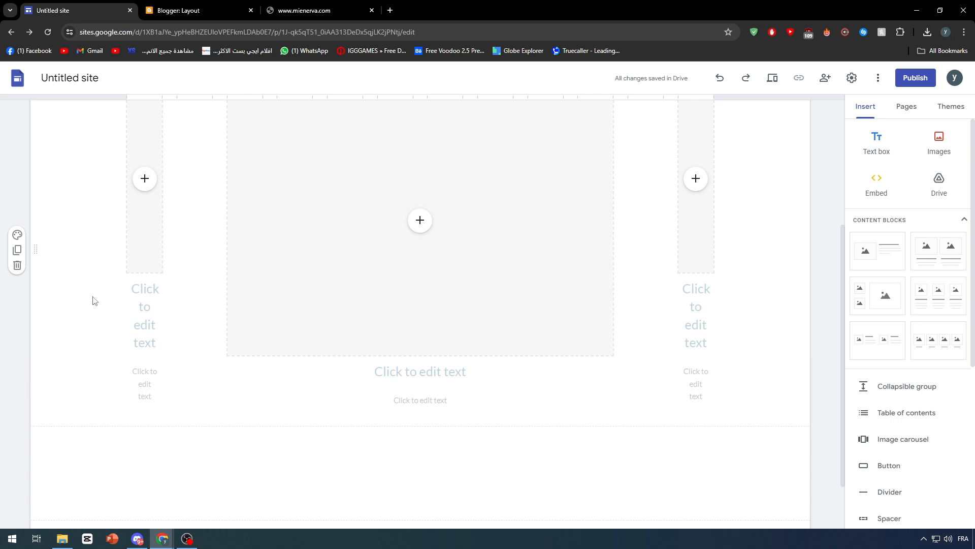
Delete the heading and the small text box under the placeholder in the block's left column.
left_click(143, 283)
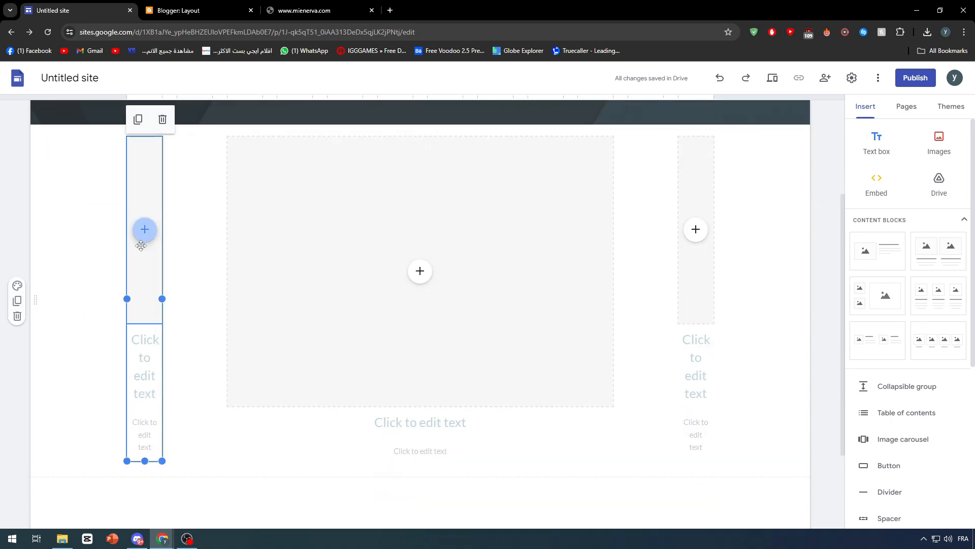
left_click(141, 328)
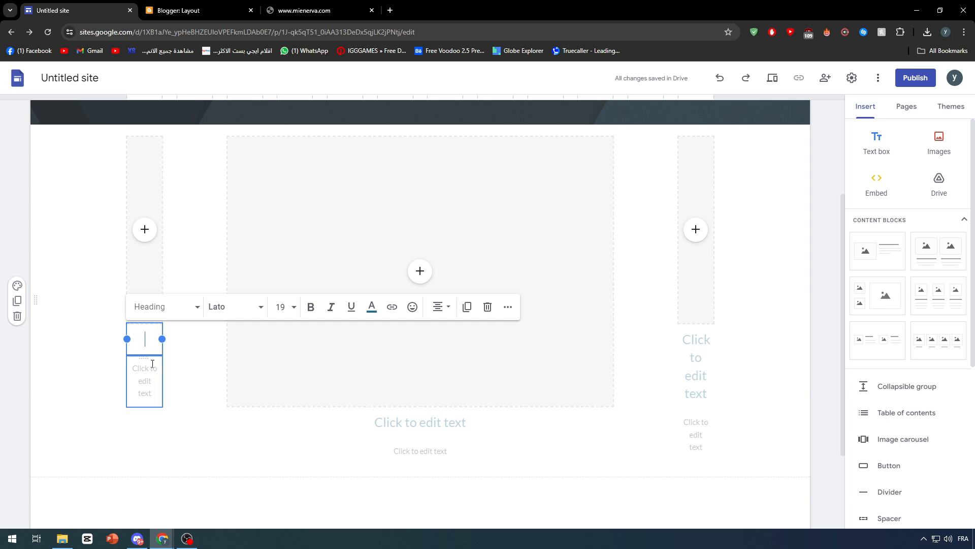
left_click(157, 355)
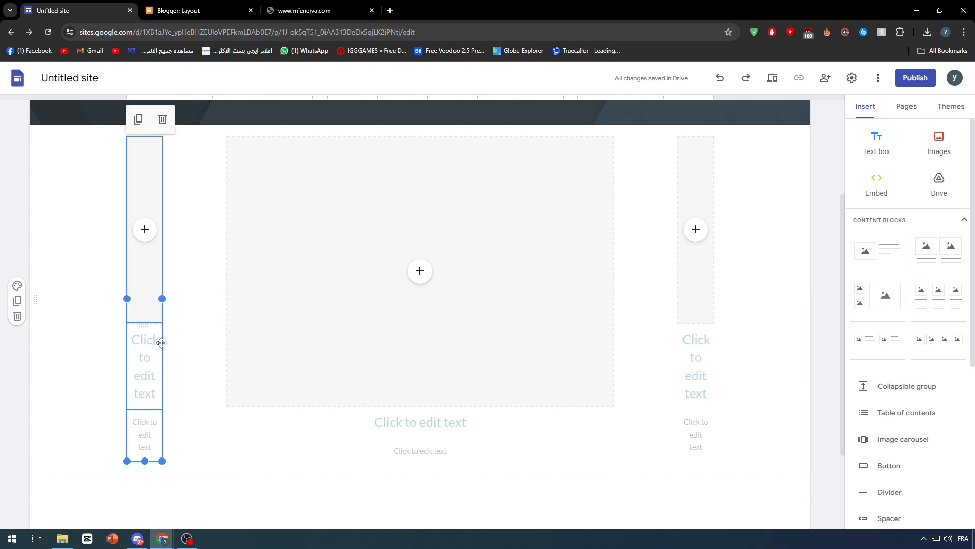
left_click(161, 343)
left_click(187, 307)
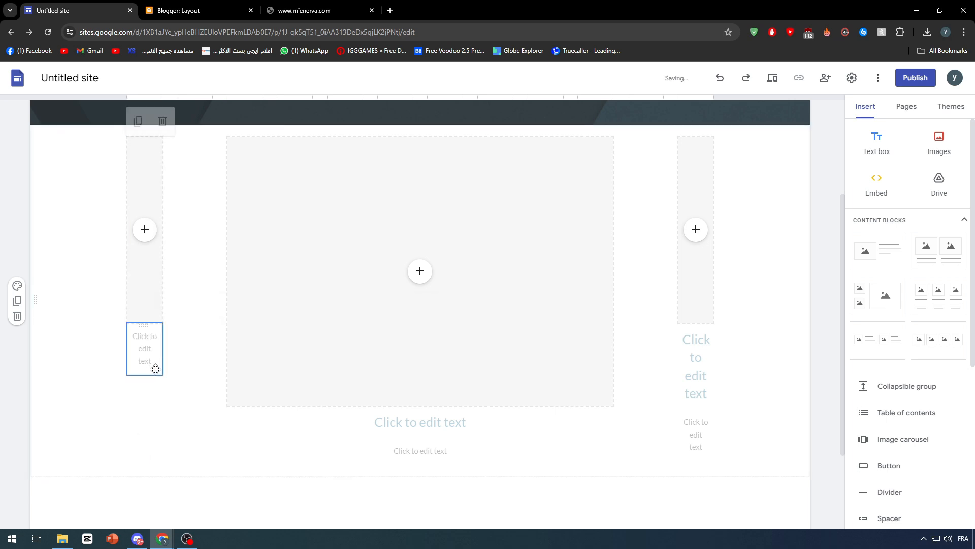
left_click(147, 370)
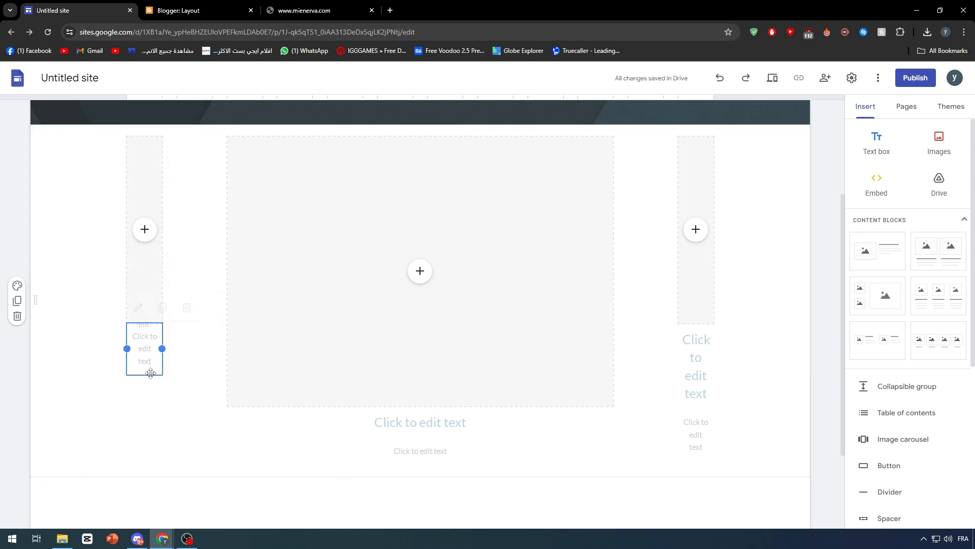
left_click(186, 307)
Stretch the left column's placeholder well below the middle column's text and widen it almost to the middle column.
left_click(142, 312)
left_click_drag(143, 324, 133, 506)
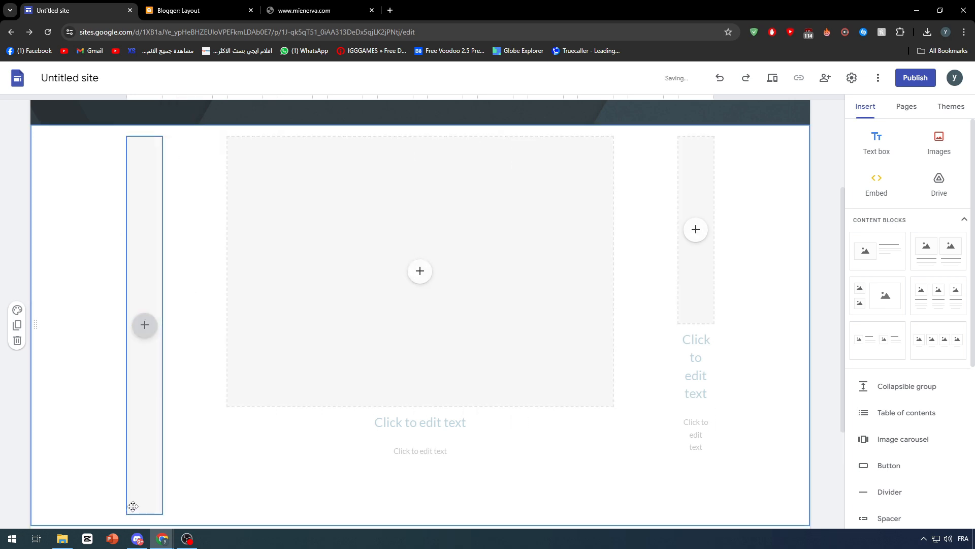
left_click(141, 356)
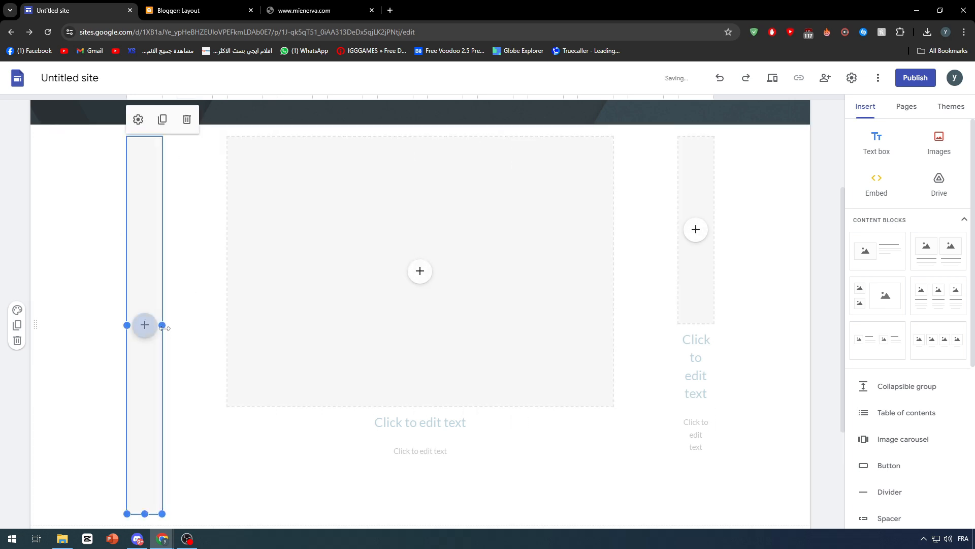
left_click_drag(164, 328, 209, 328)
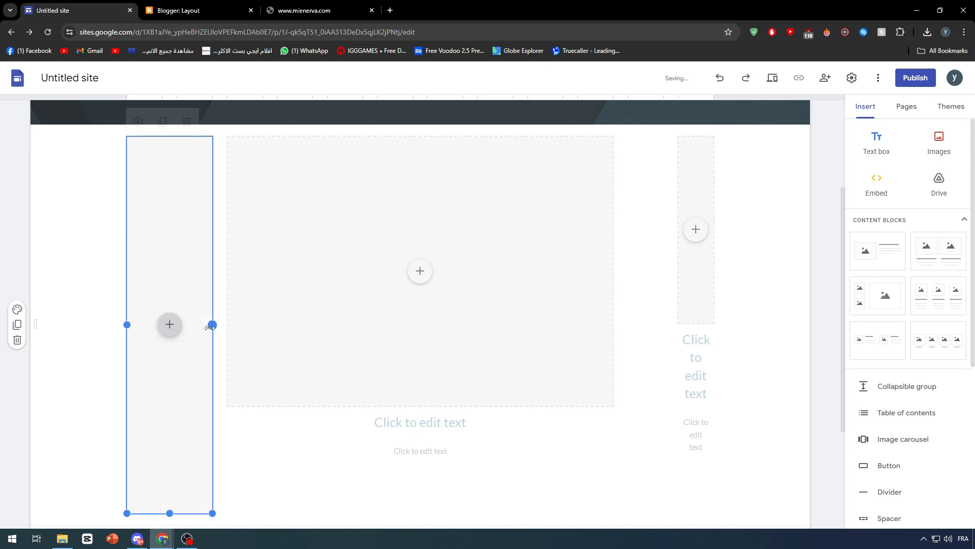
left_click(69, 234)
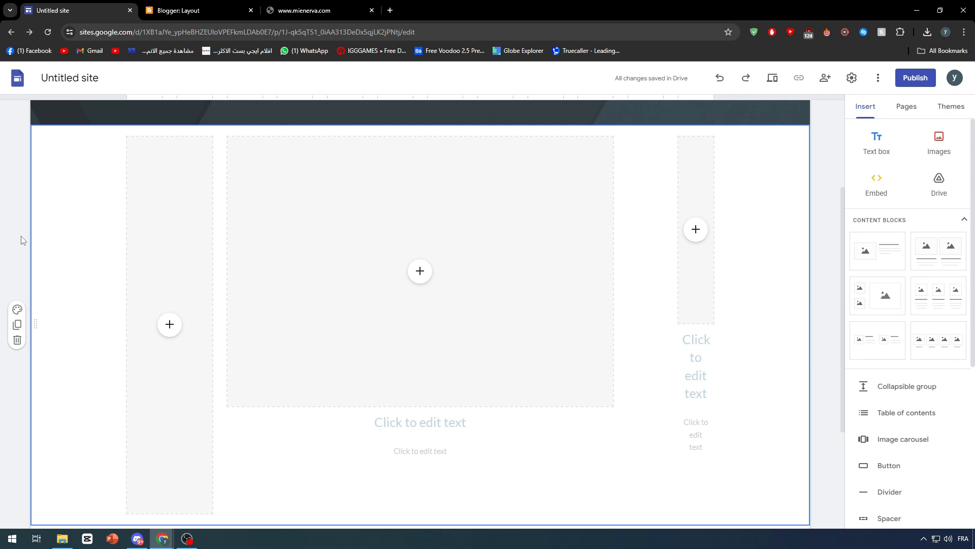
Check the left placeholder's add-content options and the file types offered in its settings, cancelling without changes.
left_click(170, 324)
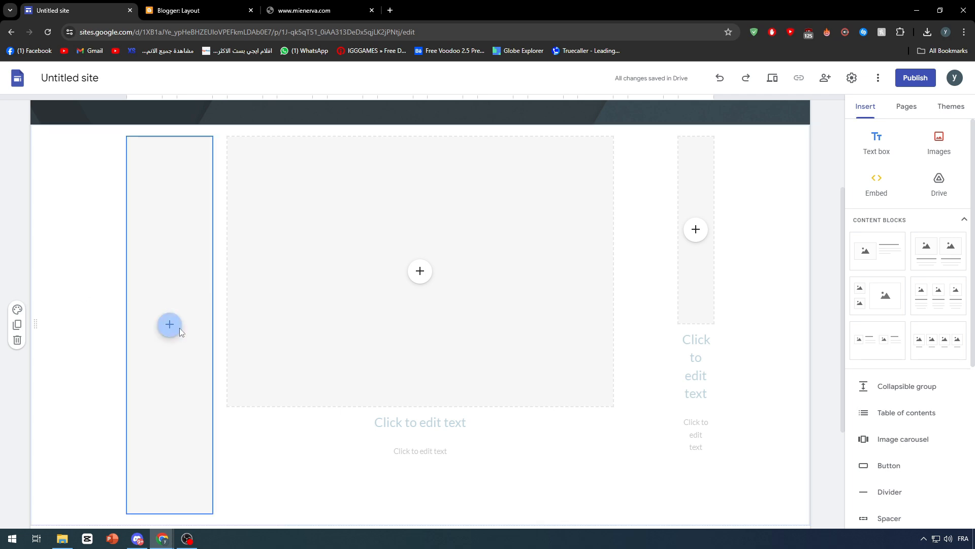
left_click(18, 255)
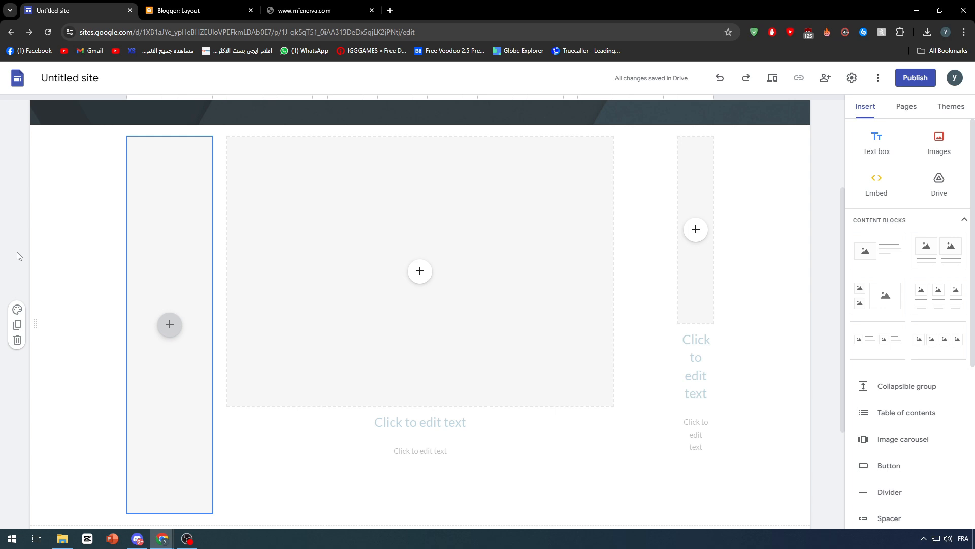
left_click(180, 236)
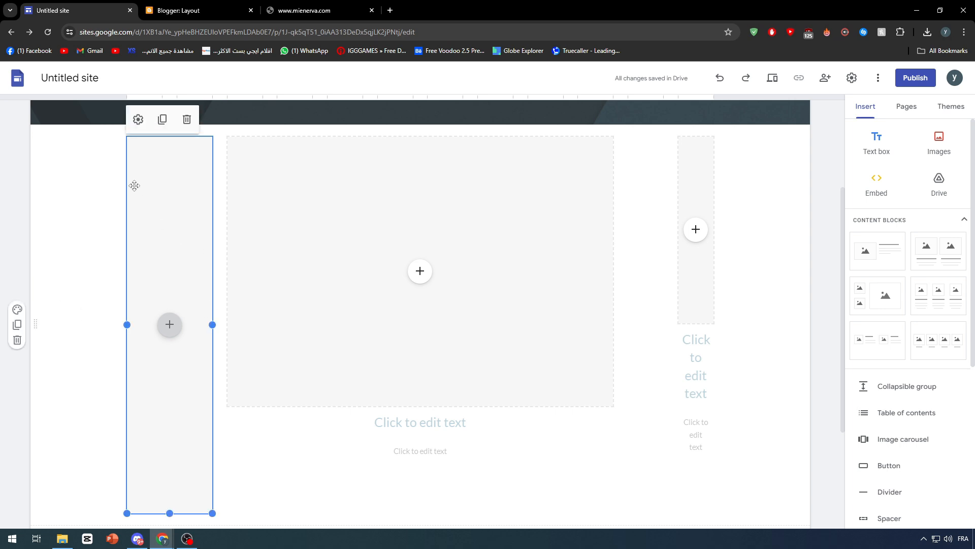
left_click(138, 119)
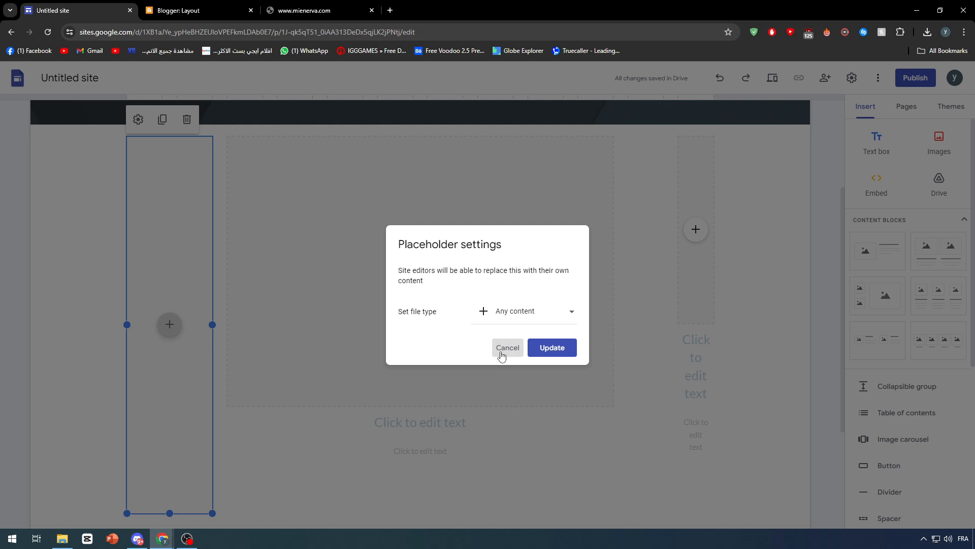
left_click(504, 316)
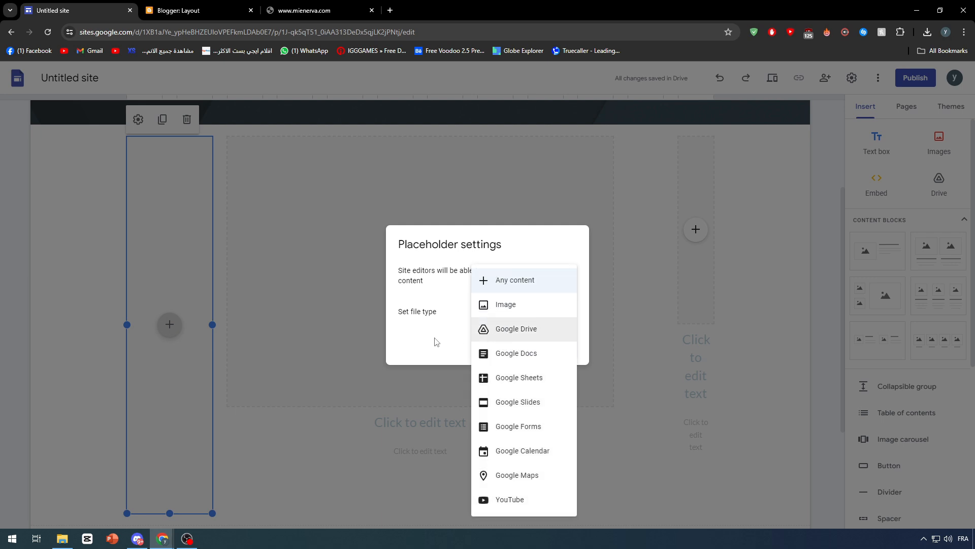
left_click(531, 239)
left_click(514, 316)
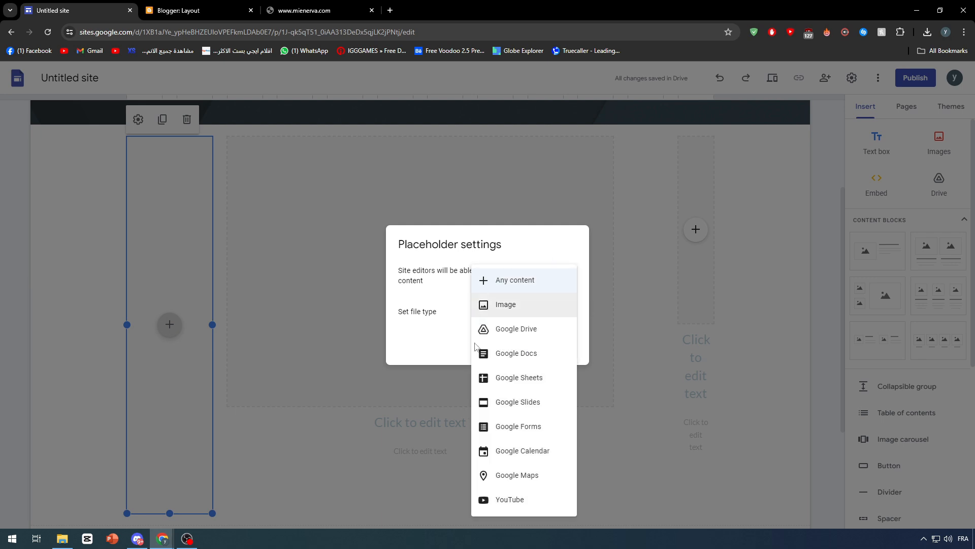
left_click(398, 326)
left_click(508, 348)
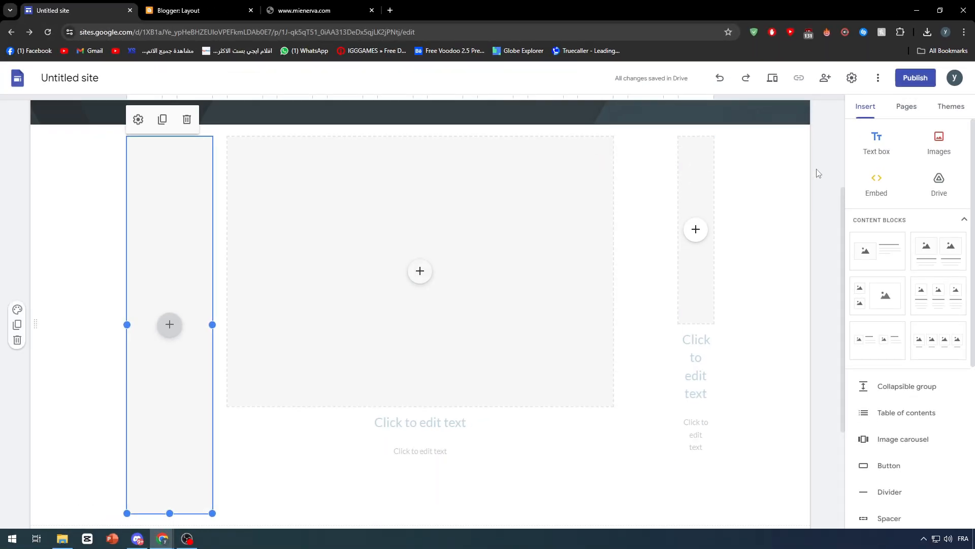
left_click(833, 173)
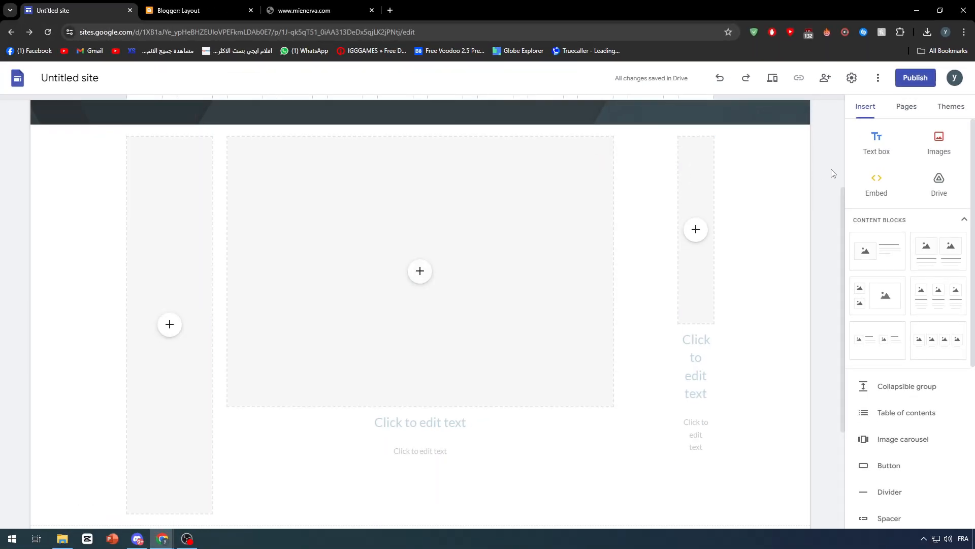